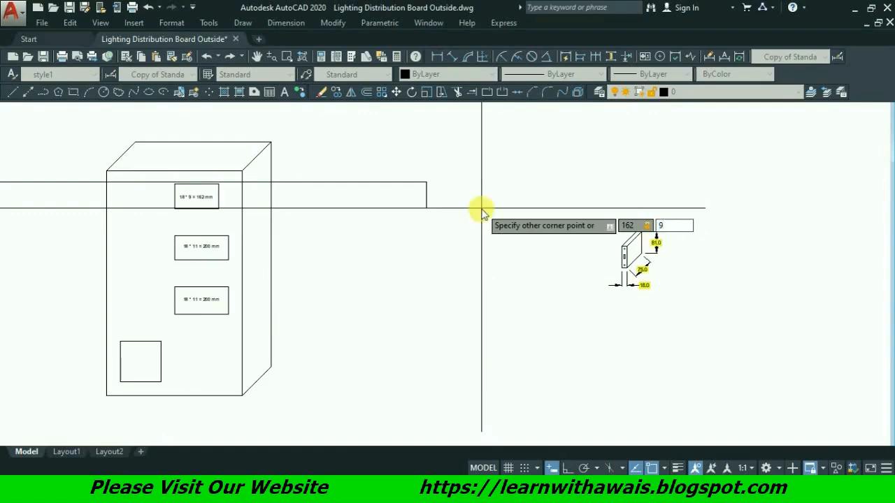
- Draw a 162 by 90 mm rectangle beside the enclosure and a 200 by 90 mm rectangle just below it
key("Return")
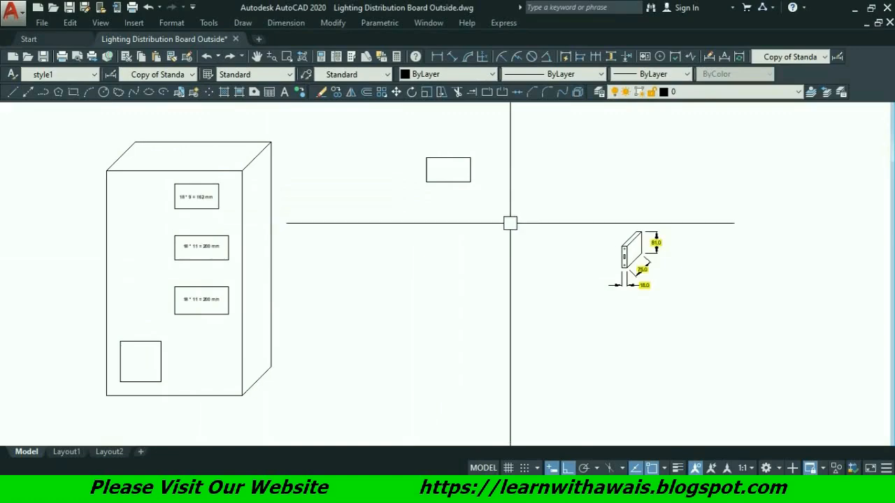
key("Return")
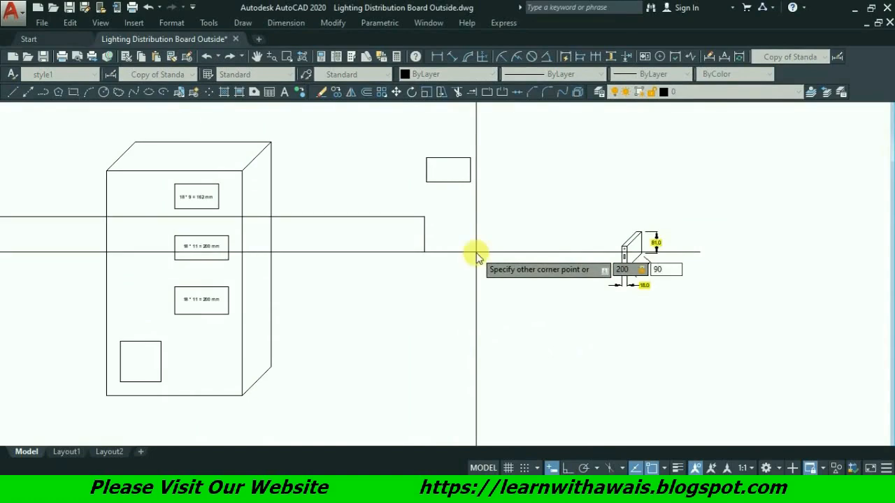
key("Return")
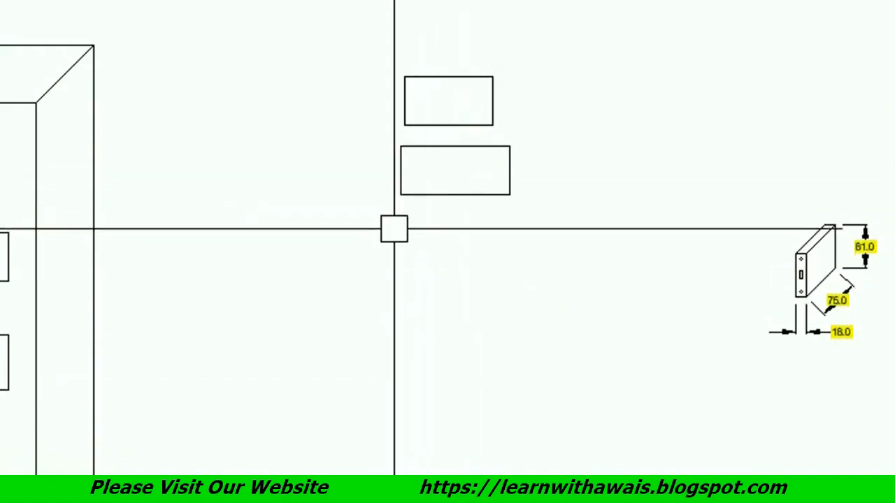
- Draw a second 200 by 90 mm rectangle below the first two rectangles
type("rec")
key("Return")
left_click(351, 230)
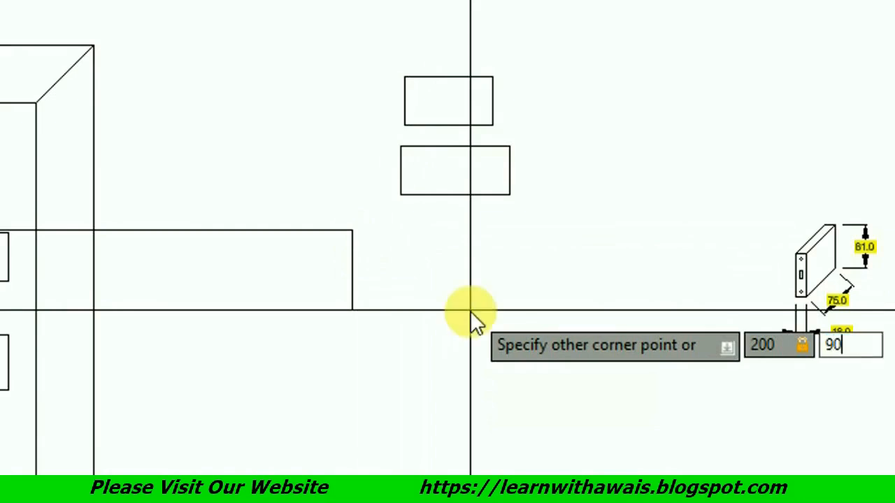
key("Return")
- Move the newest 200 by 90 mm rectangle into the free space between the enclosure and the other rectangles
left_click(381, 210)
left_click(308, 286)
type("m")
key("Return")
left_click(351, 230)
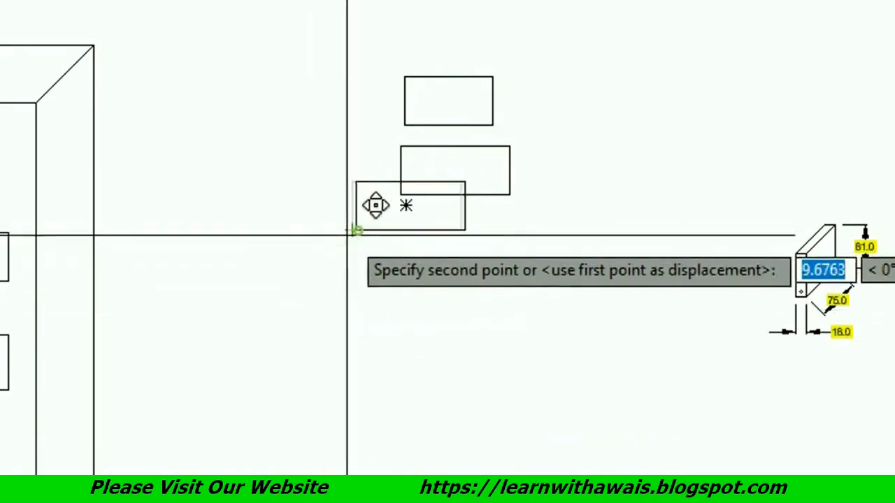
left_click(194, 349)
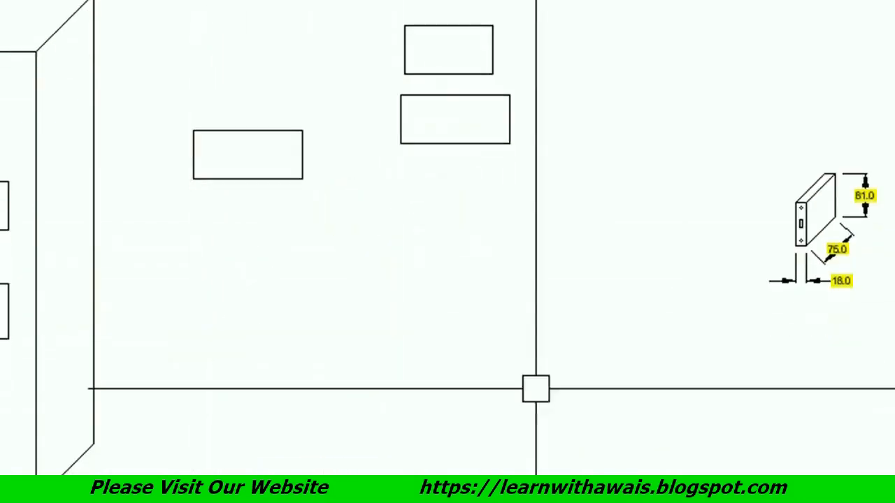
- Move the other 200 by 90 mm rectangle out to the right of the 162 by 90 mm rectangle
left_click(492, 129)
type("m")
key("Return")
left_click(455, 119)
left_click(647, 126)
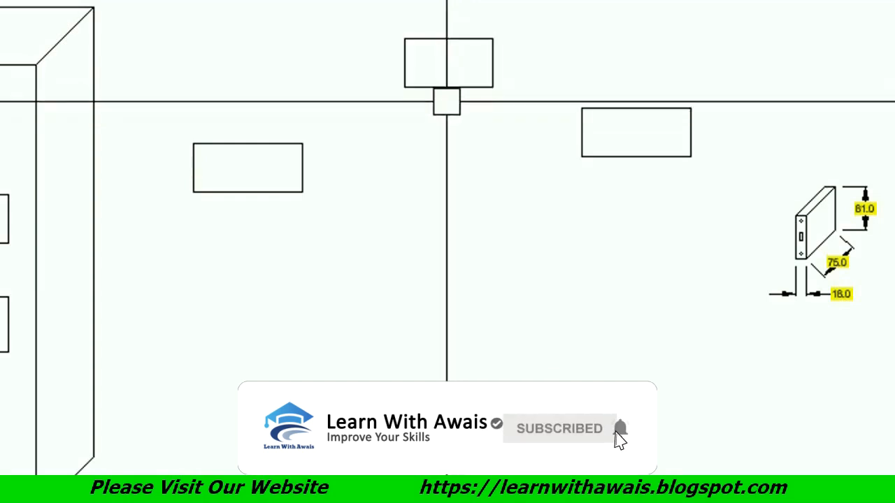
- Draw a 100 mm vertical guide line down from the lower-left corner of the 162 by 90 mm rectangle
type("L")
key("Return")
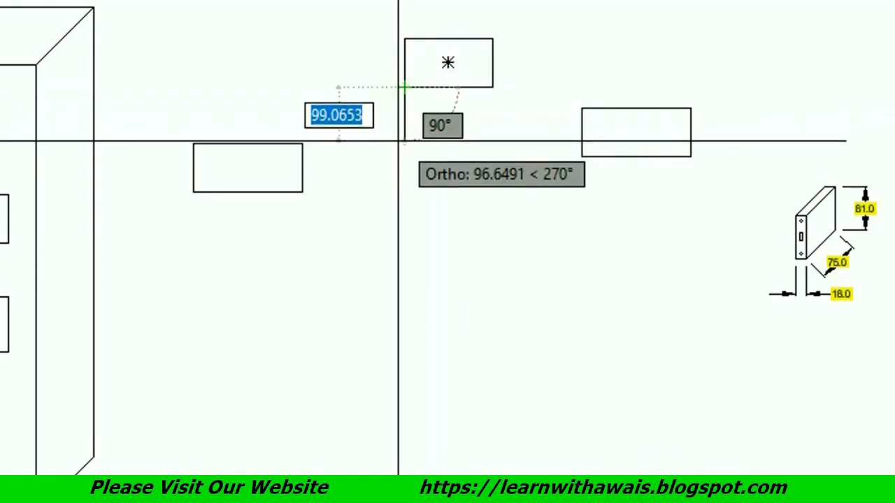
type("100")
key("Return")
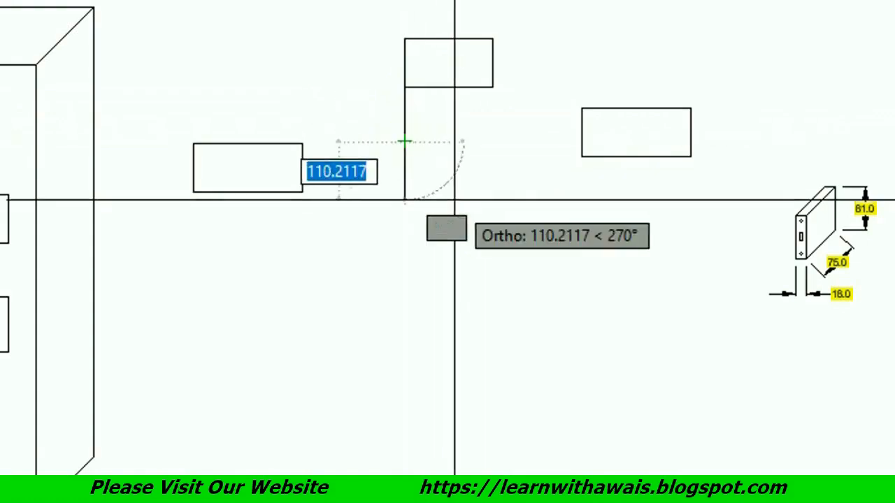
key("Return")
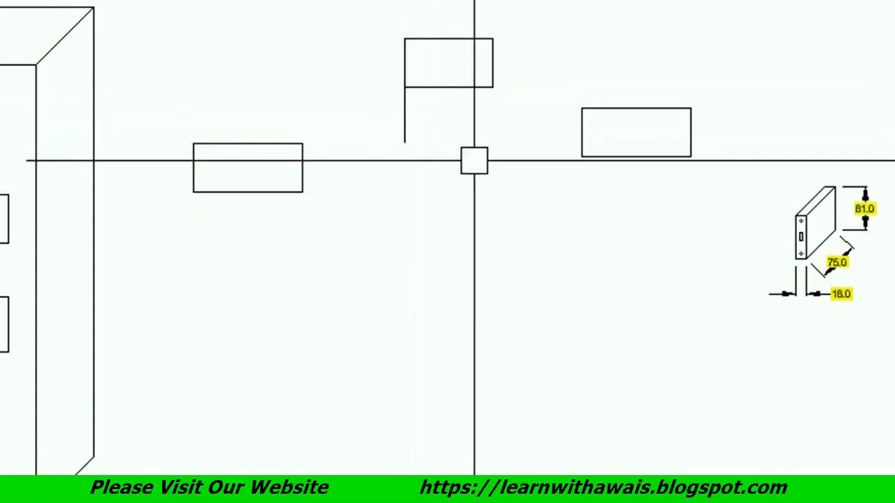
- Move the right-hand 200 by 90 mm rectangle so its upper-left corner sits on the lower end of the guide line
type("m")
left_click(615, 154)
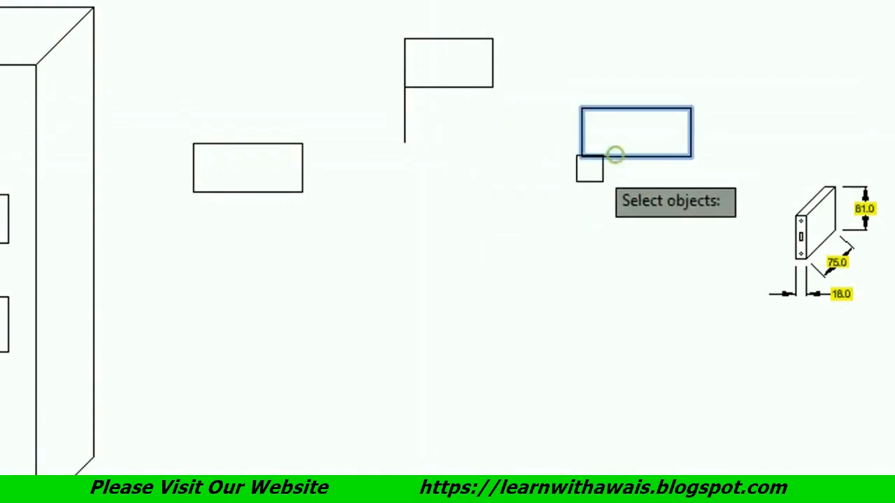
key("Return")
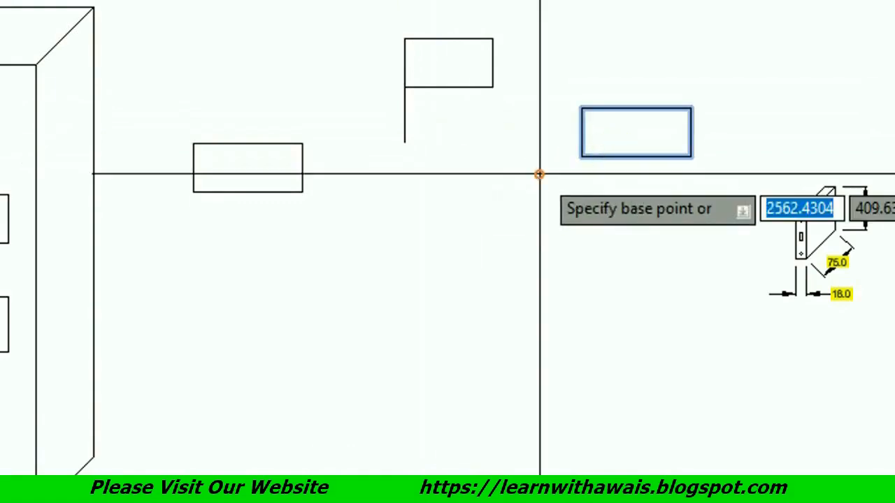
left_click(581, 108)
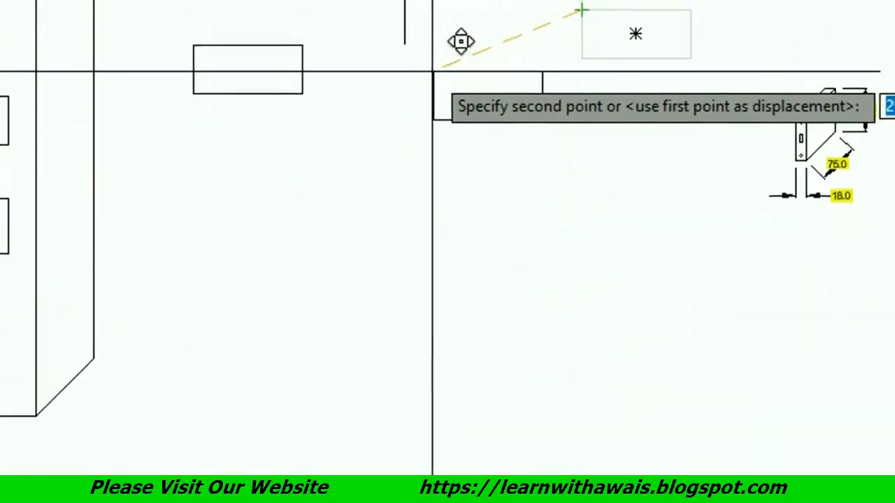
left_click(404, 64)
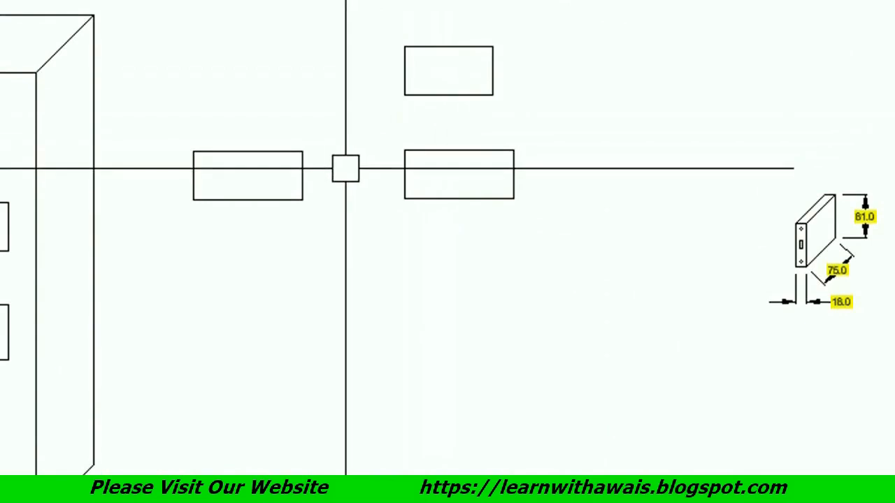
- Draw a 100 mm vertical guide line down from the lower-left corner of the repositioned 200 by 90 mm rectangle
key("Return")
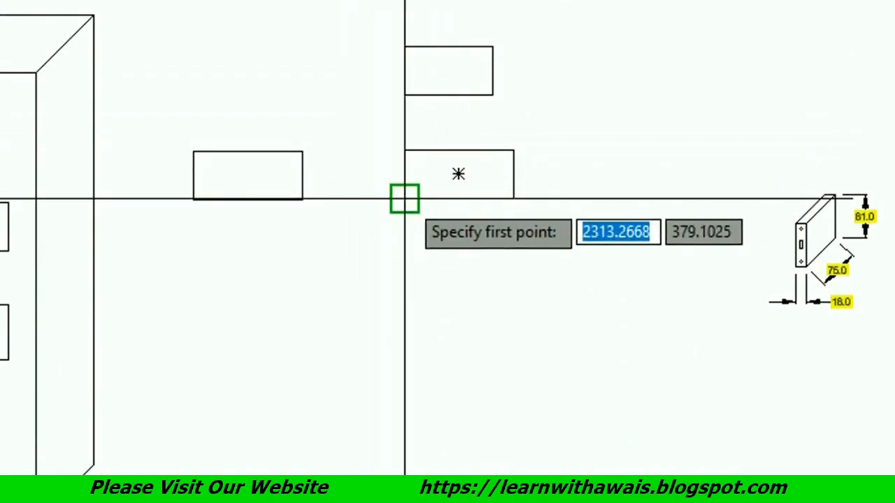
left_click(404, 198)
type("100")
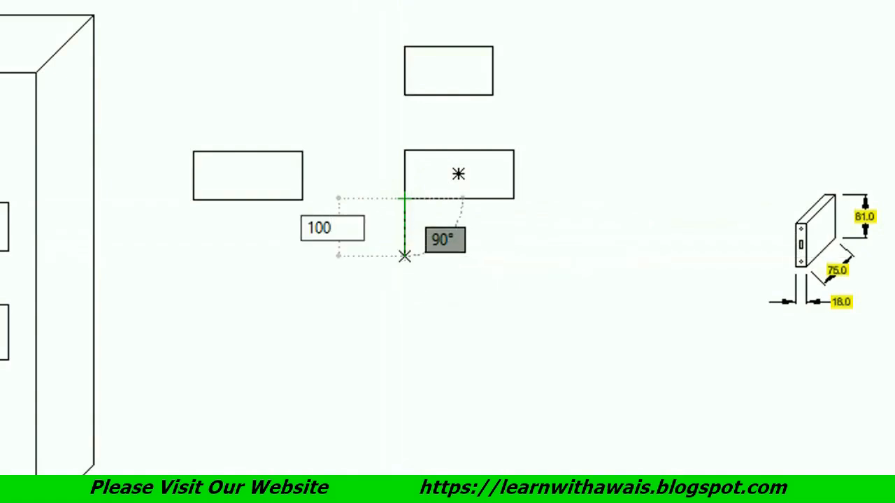
key("Return")
key("Escape")
- Move the remaining 200 by 90 mm rectangle by its upper-left corner onto the lower end of the new guide line
left_click(303, 194)
type("m")
key("Return")
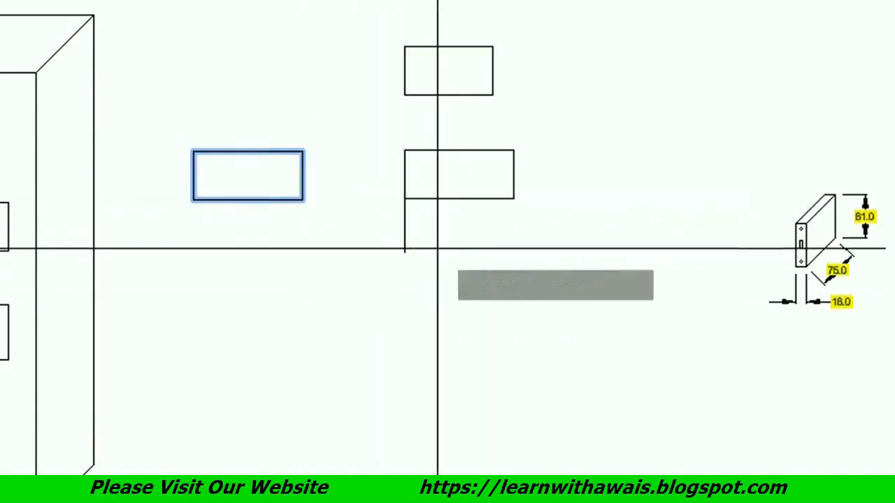
left_click(192, 151)
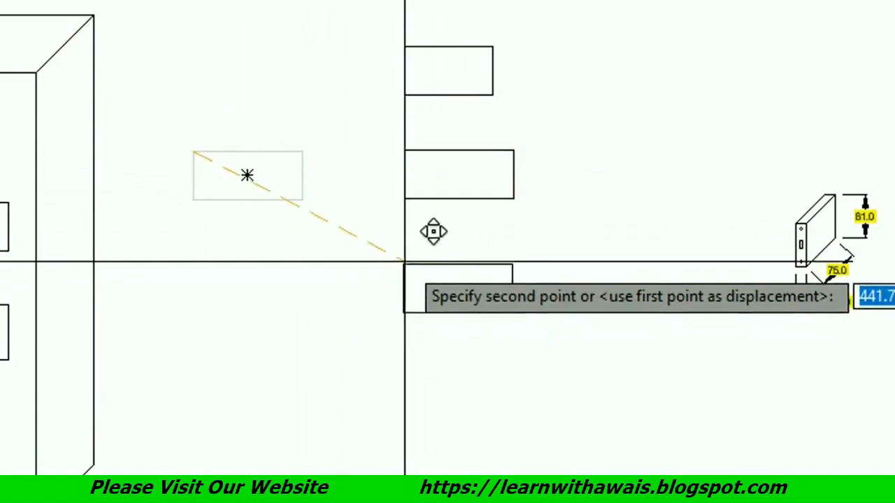
left_click(404, 252)
left_click(404, 229)
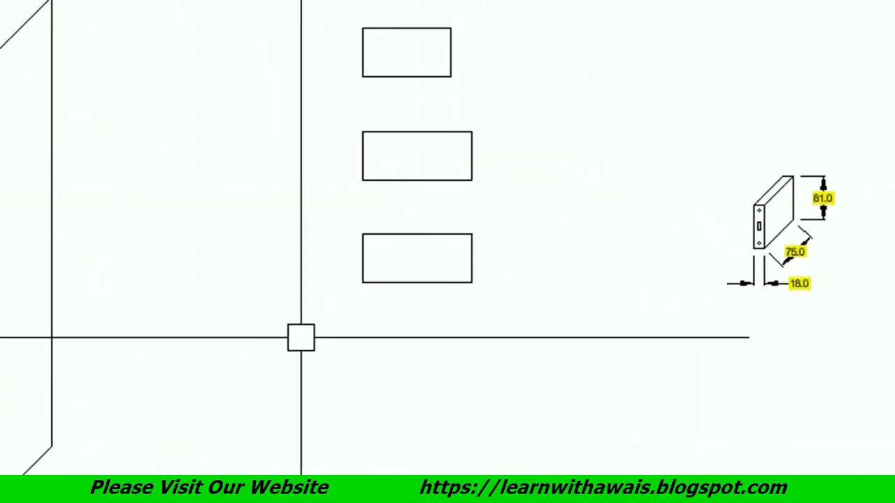
- Draw a 150 by 150 mm square to the lower left of the three stacked rectangles
key("Return")
left_click(223, 342)
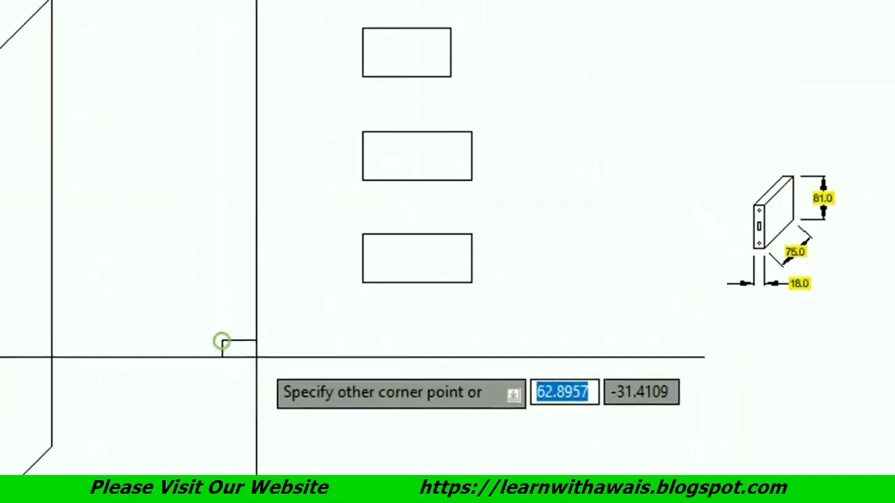
type("150")
key("Tab")
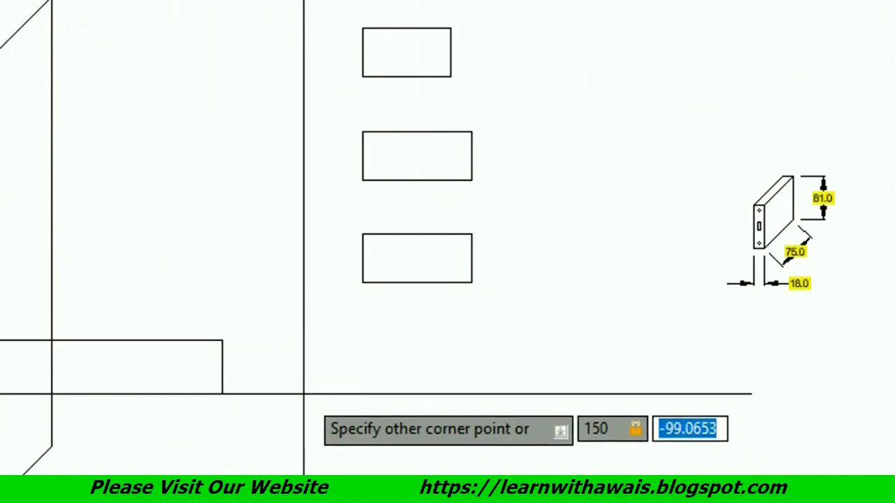
type("150")
key("Return")
- Draw a 100 mm vertical guide line down from the lower-left corner of the lowest rectangle
key("Return")
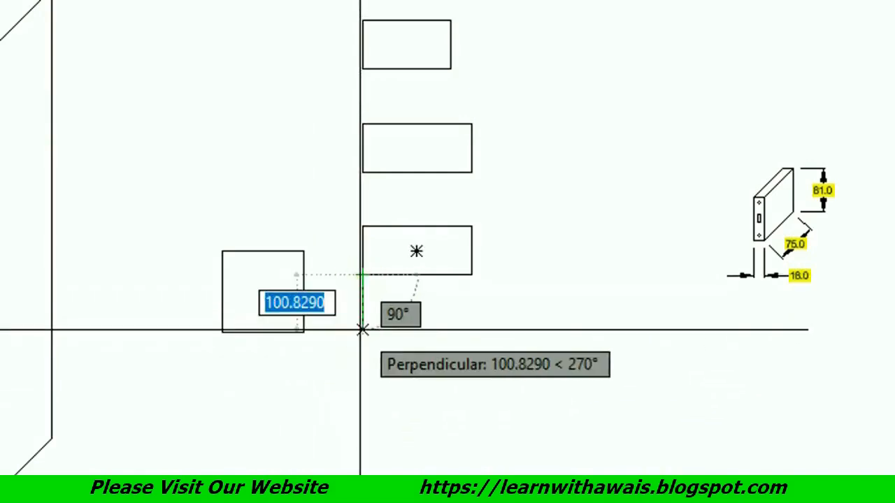
type("100")
key("Return")
key("Return")
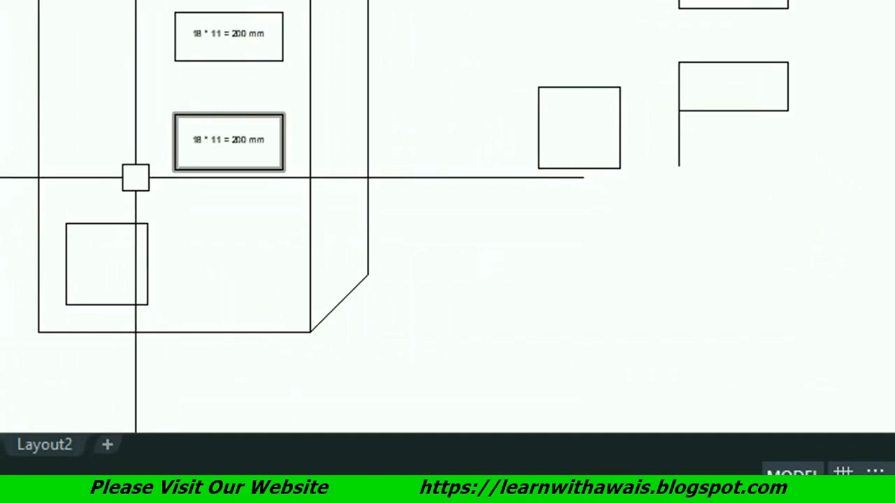
- Draw a 50 mm horizontal guide line leftward from the lower end of the vertical guide
type("l")
key("Return")
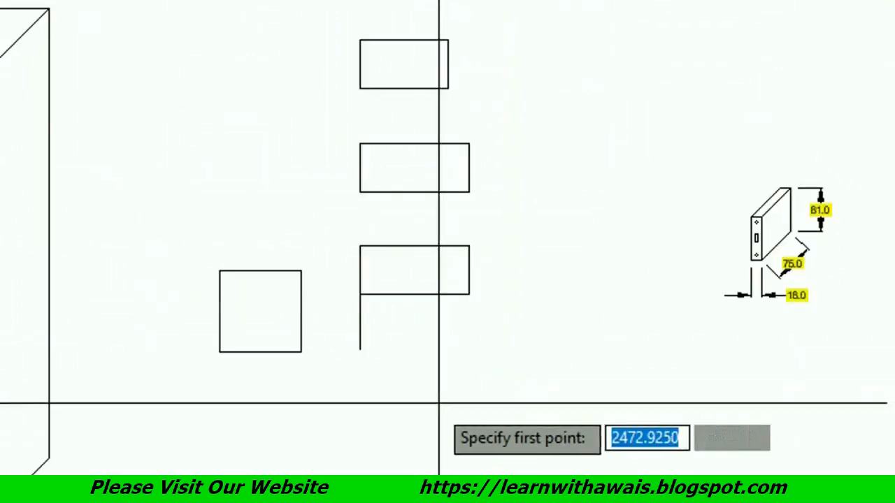
left_click(359, 351)
type("50")
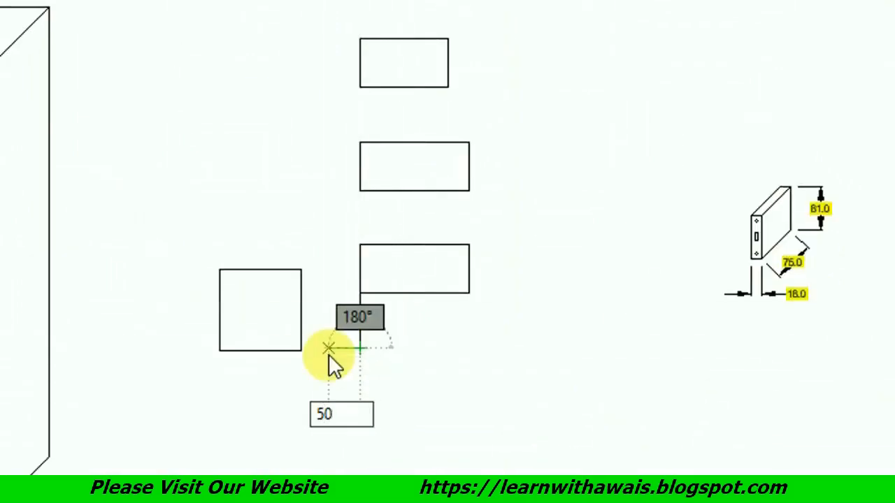
key("Return")
key("Escape")
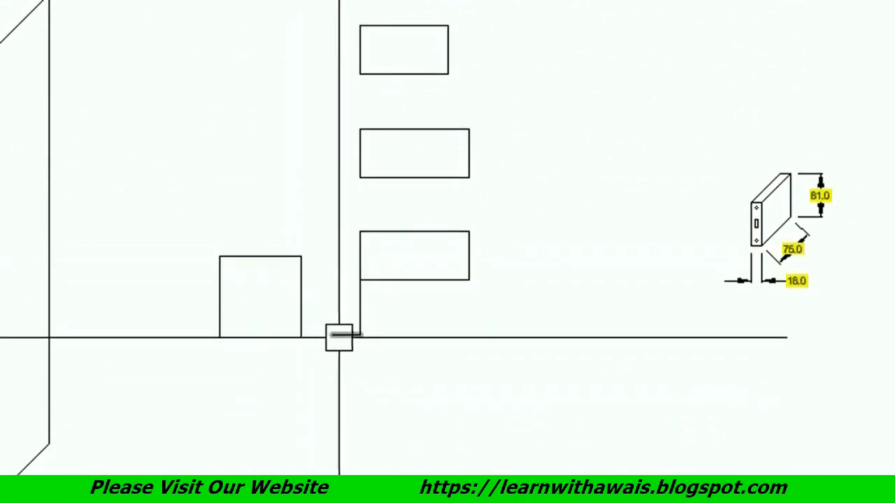
- Move the 150 mm square so its upper-right corner sits on the left end of the horizontal guide line
key("Return")
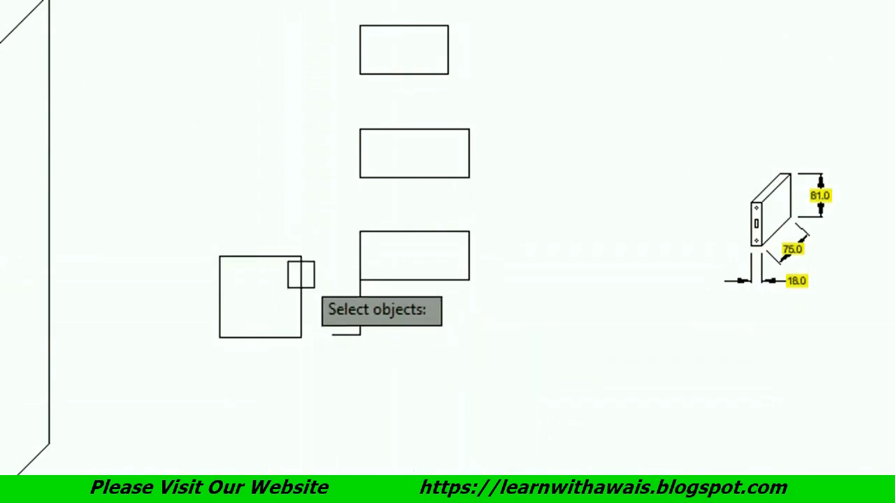
left_click(301, 273)
key("Return")
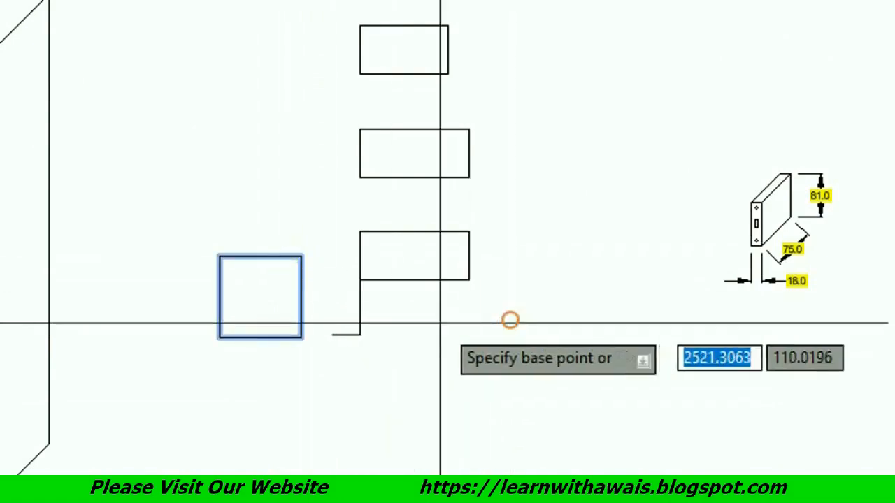
left_click(300, 256)
left_click(333, 336)
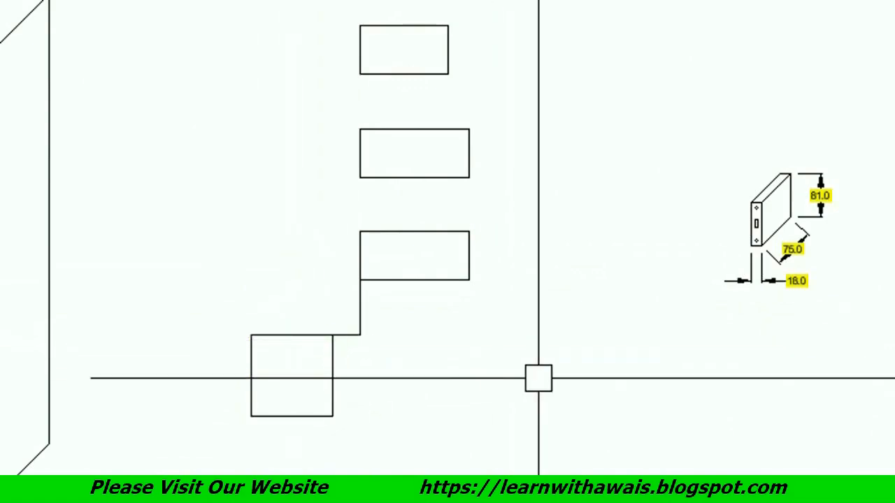
- Delete the two guide lines between the lowest rectangle and the square
left_click(432, 379)
left_click(352, 314)
key("Delete")
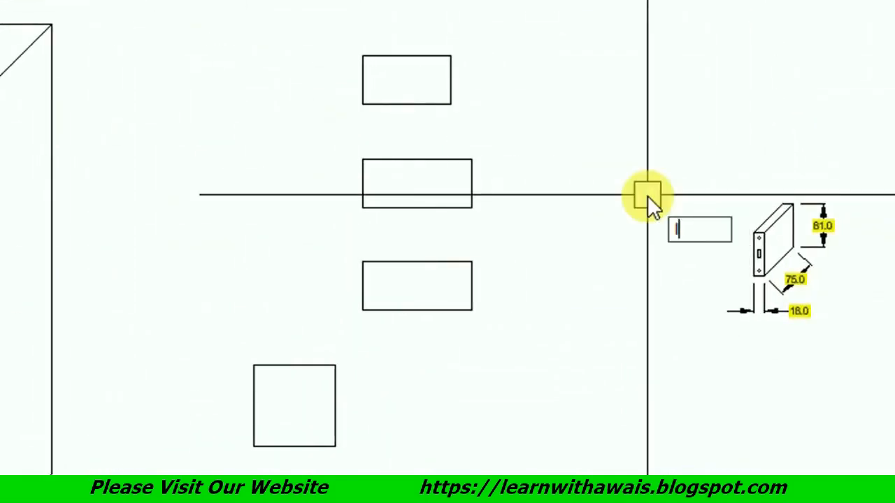
- Draw a 50 mm vertical guide line up from the upper-left corner of the top rectangle
left_click(362, 55)
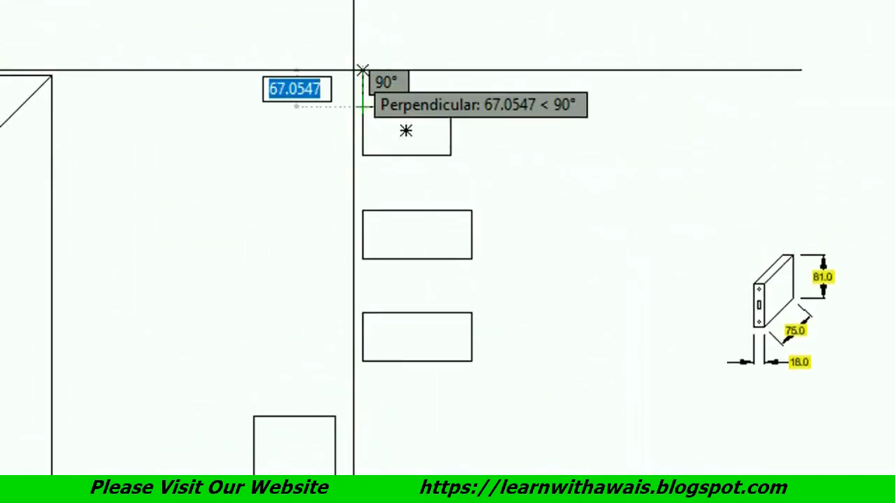
type("50")
key("Return")
key("Return")
- Draw a 50 mm horizontal guide line rightward from the upper-right corner of the middle rectangle
key("Return")
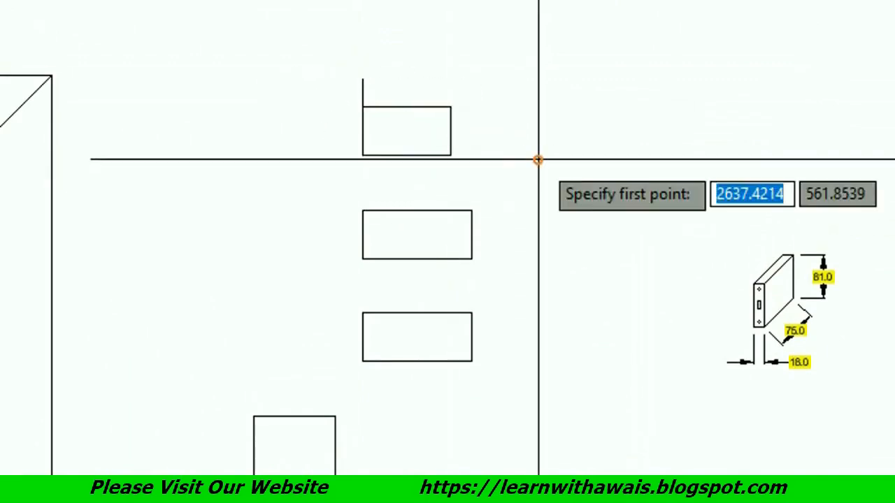
left_click(472, 209)
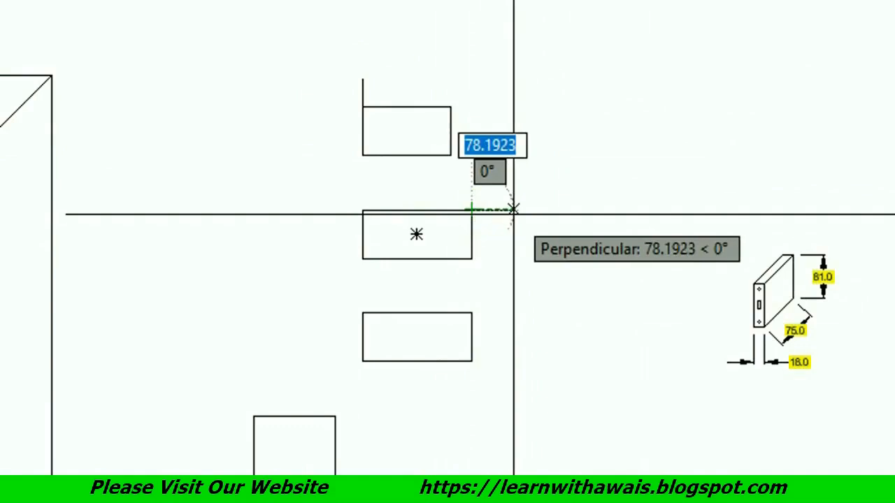
type("50")
key("Return")
key("Return")
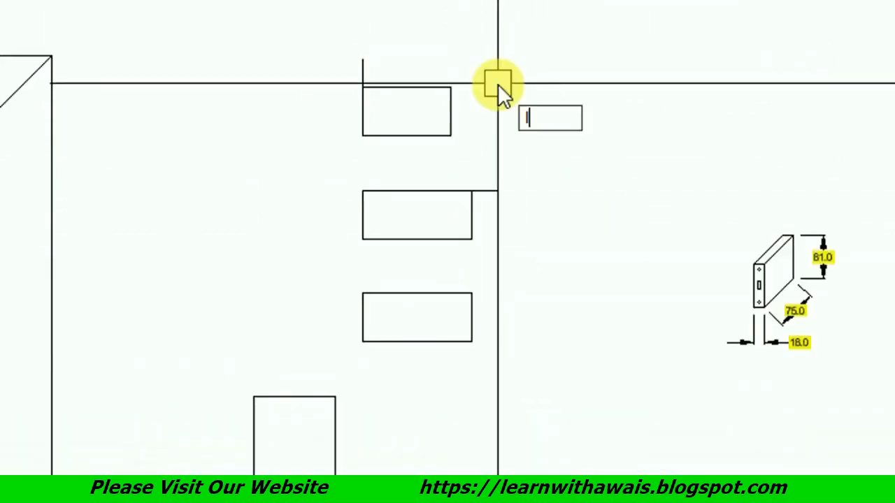
- Draw a horizontal line about 800 mm long rightward from the upper end of the vertical guide above the top rectangle
key("Return")
left_click(362, 60)
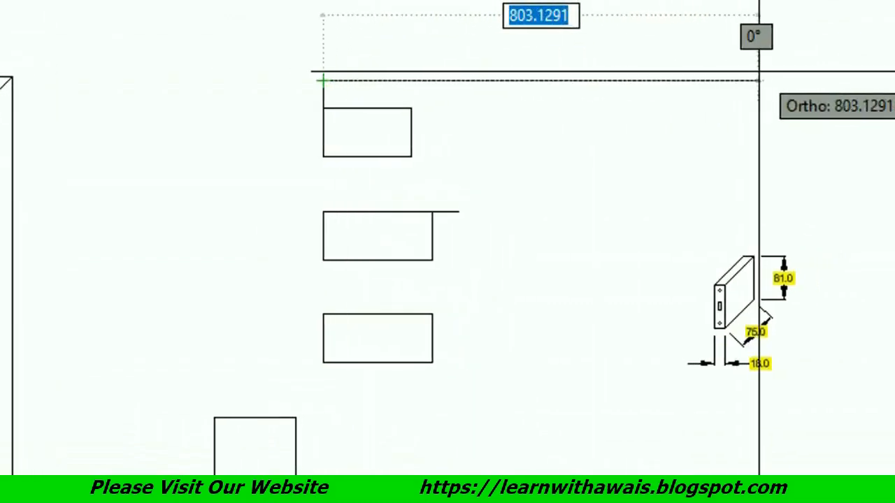
left_click(759, 72)
key("Return")
- Draw vertical lines up and down from the outer end of the middle rectangle's guide, passing the top line and the square's base
key("Return")
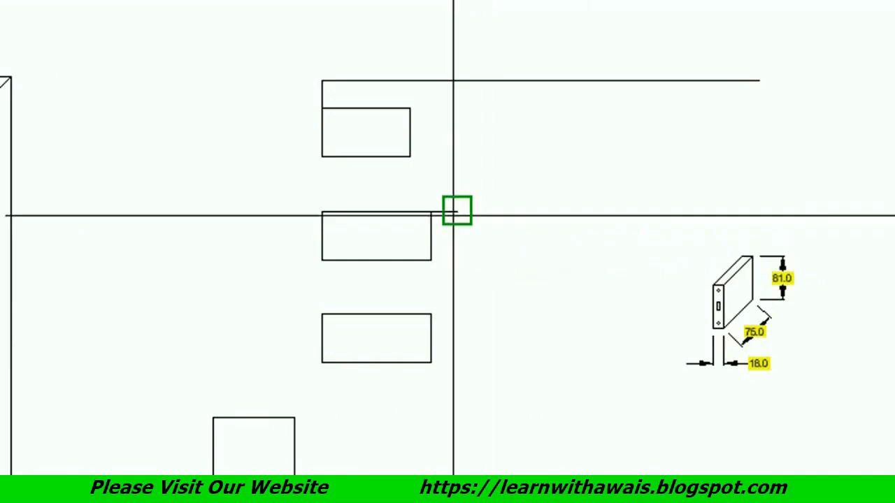
left_click(453, 215)
left_click(437, 16)
key("Return")
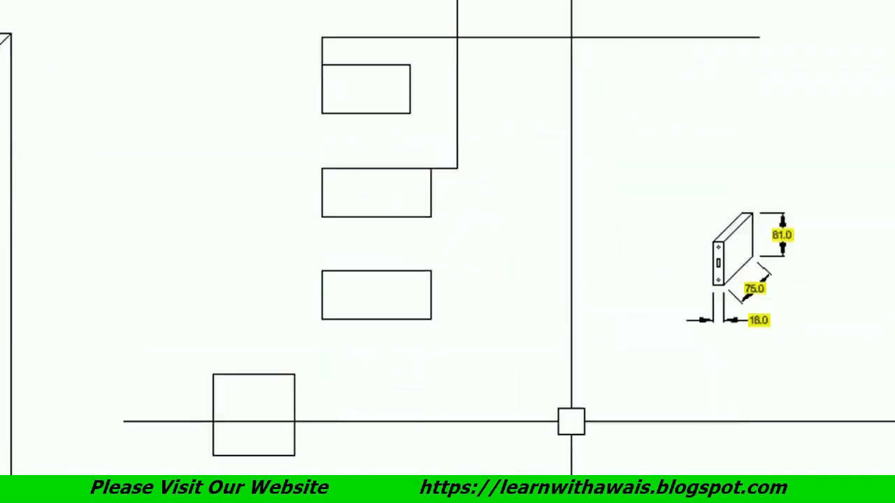
key("Return")
left_click(457, 167)
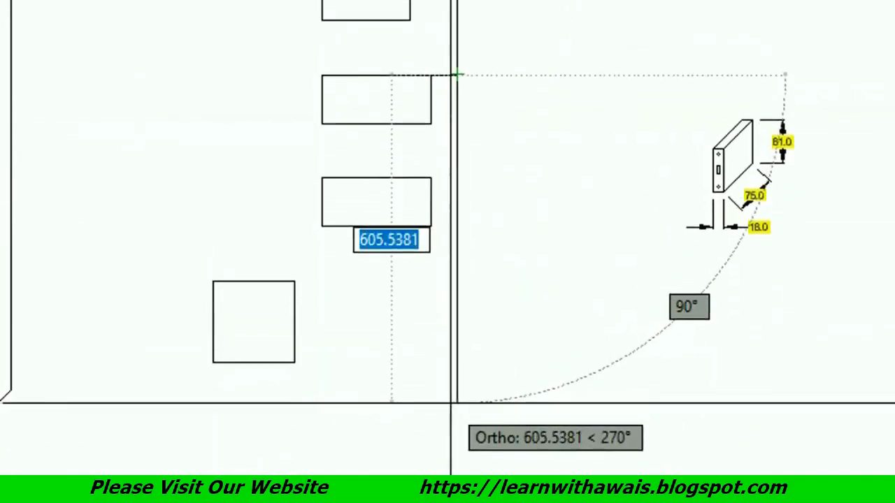
left_click(457, 443)
key("Return")
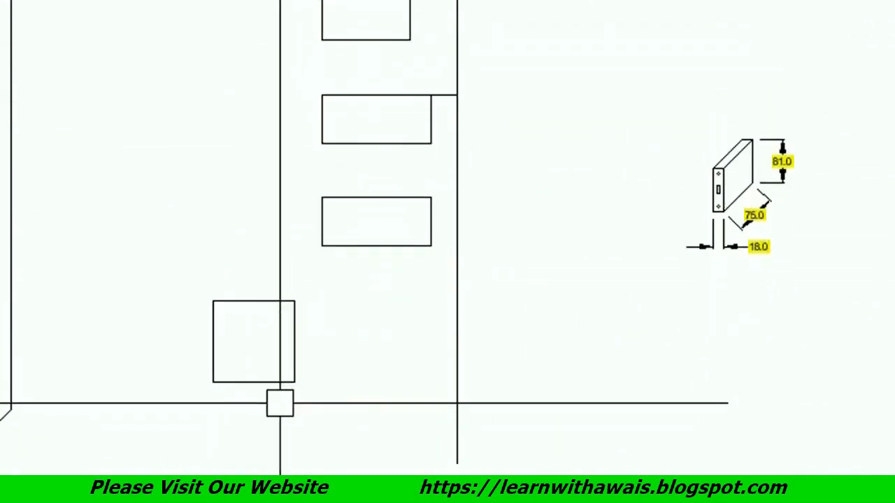
- Draw a 50 mm vertical guide line down from the lower-right corner of the square
type("l")
key("Return")
left_click(294, 381)
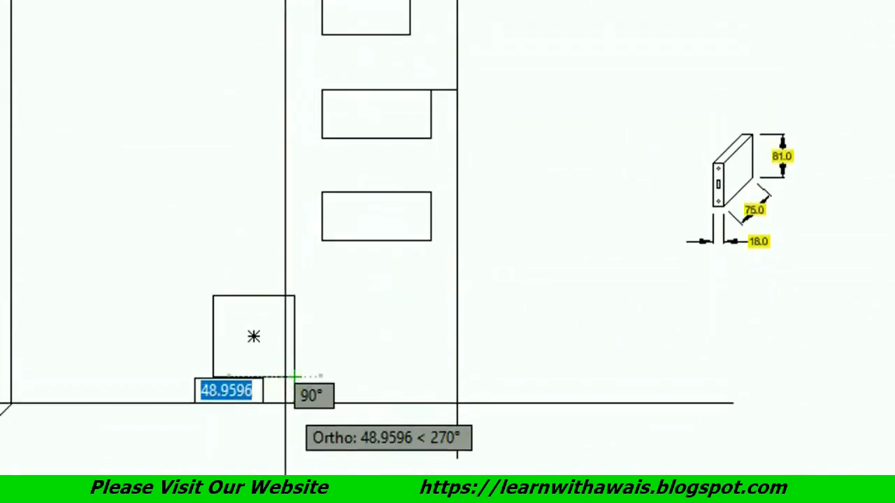
type("50")
key("Return")
key("Return")
- Draw a 50 mm horizontal guide line leftward from the lower-left corner of the square
key("Return")
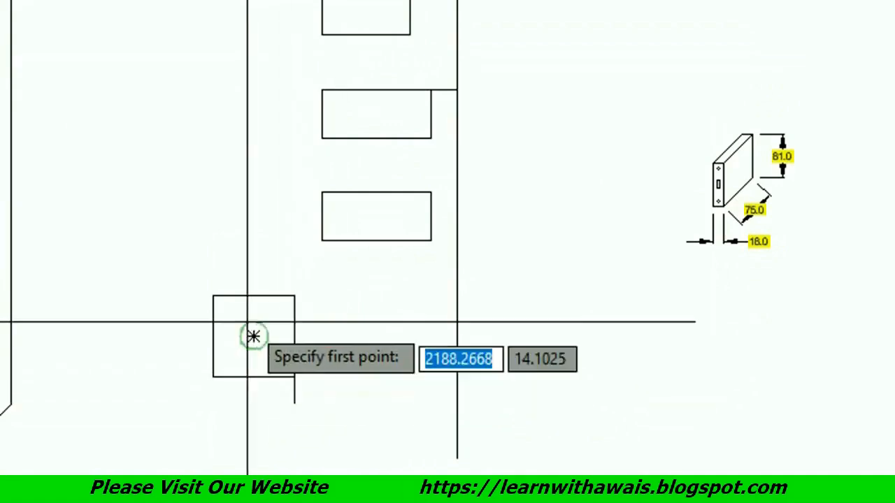
left_click(214, 376)
type("5")
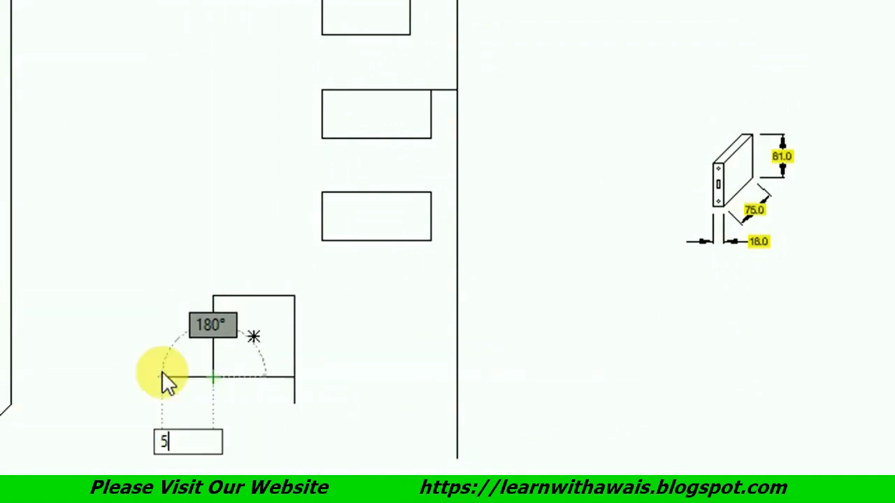
type("0")
key("Return")
key("Return")
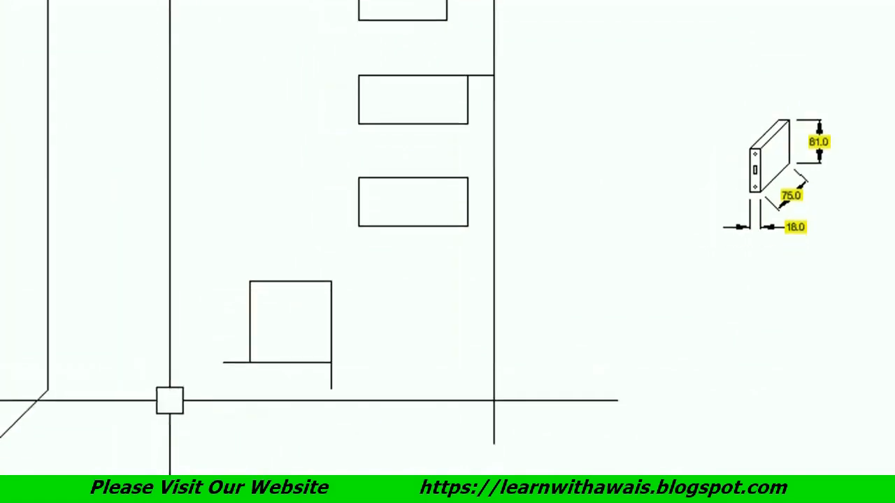
- Draw horizontal lines in both directions from the lower end of the guide below the square, extending past the board's sides
key("Return")
left_click(331, 378)
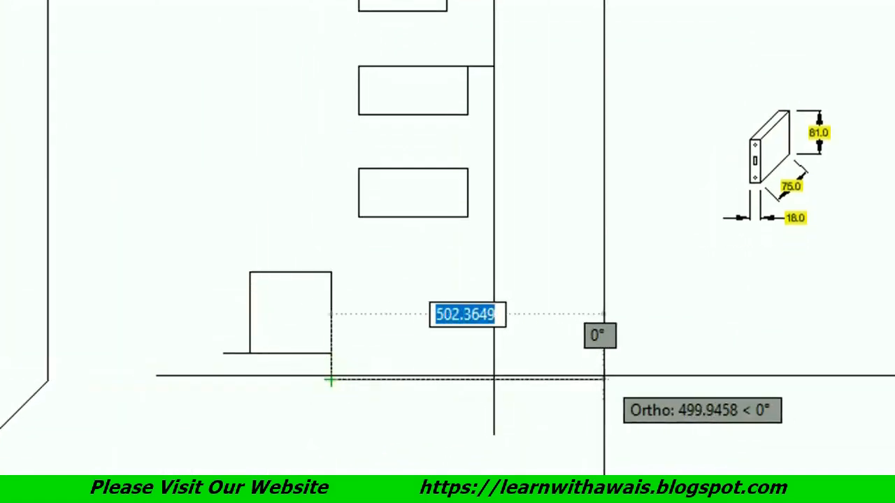
left_click(608, 379)
key("Return")
key("Return")
left_click(331, 363)
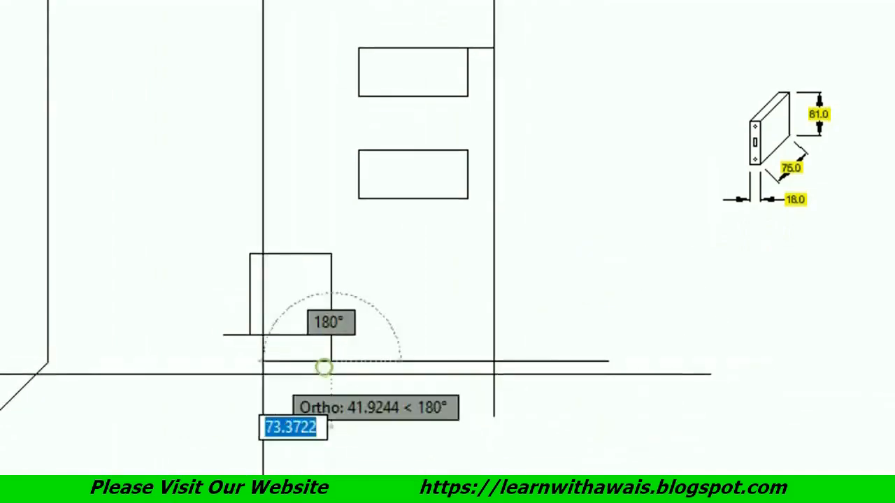
left_click(134, 377)
key("Return")
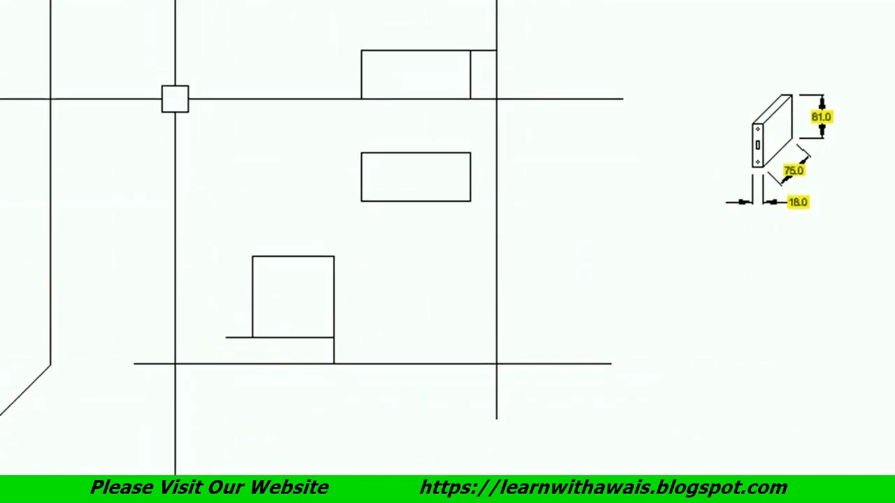
key("Return")
left_click(226, 337)
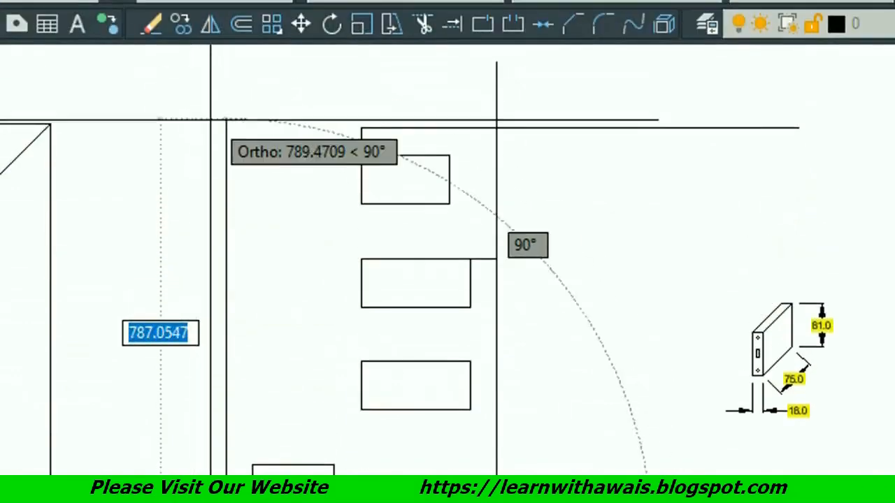
left_click(225, 128)
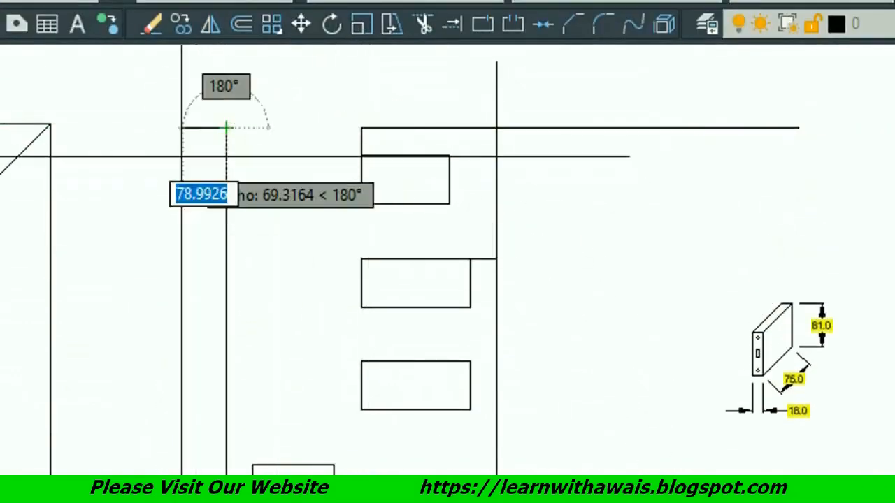
key("Escape")
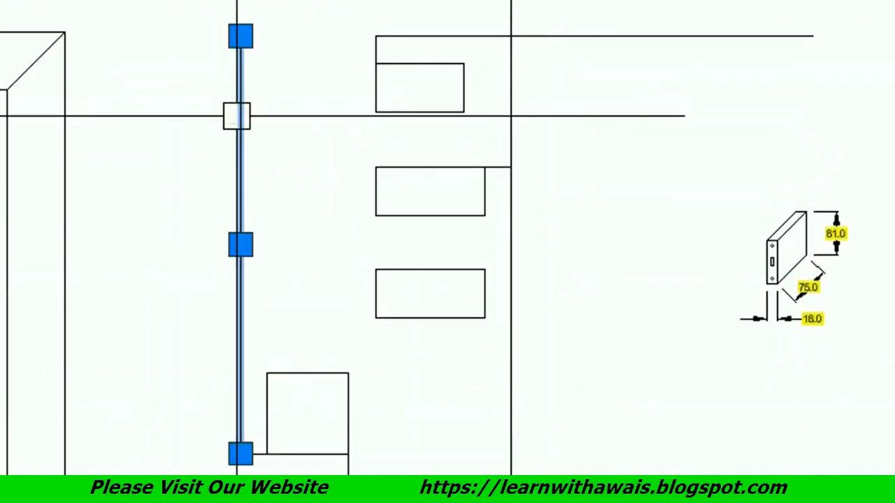
key("Delete")
- Draw a vertical line up from the outer end of the square's horizontal guide to beyond the level of the top line
type("l")
key("Return")
left_click(240, 454)
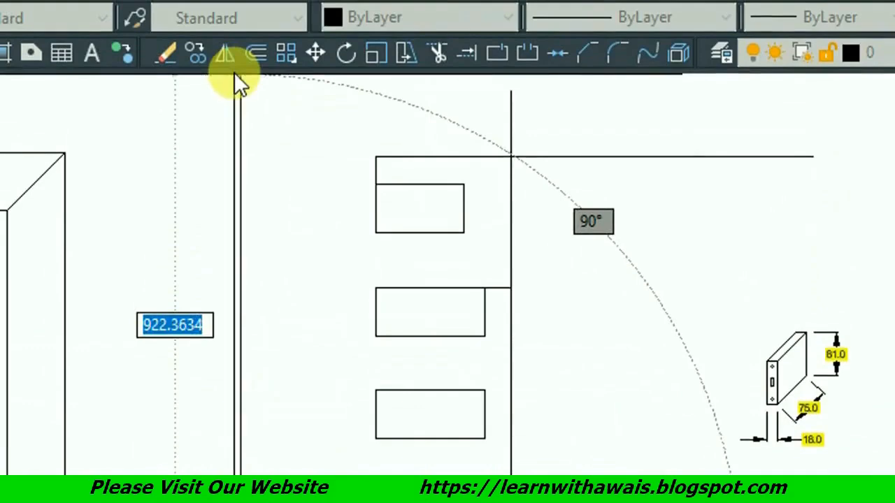
left_click(241, 92)
key("Escape")
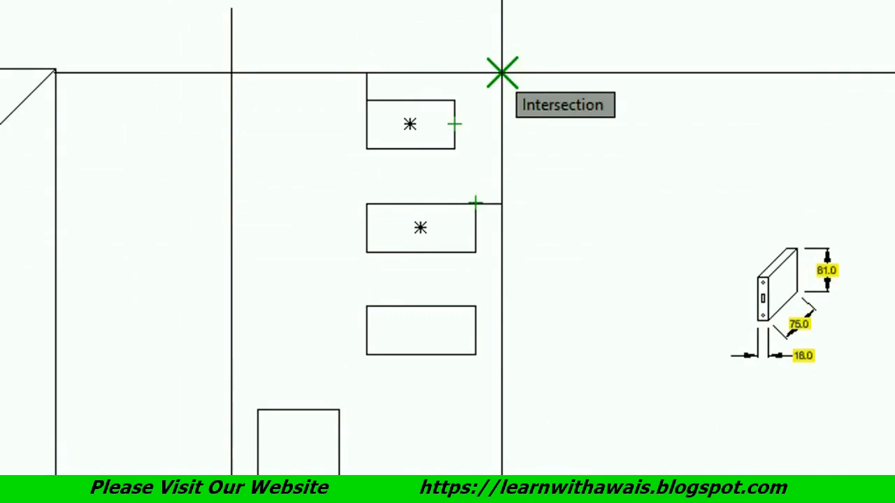
- Trace the 820 mm high board outline with lines through the intersections of the long guide lines
left_click(502, 73)
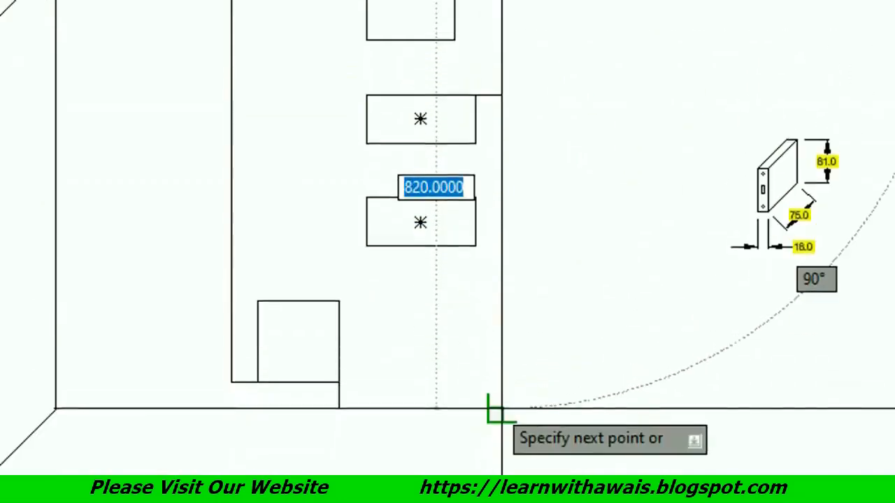
left_click(501, 403)
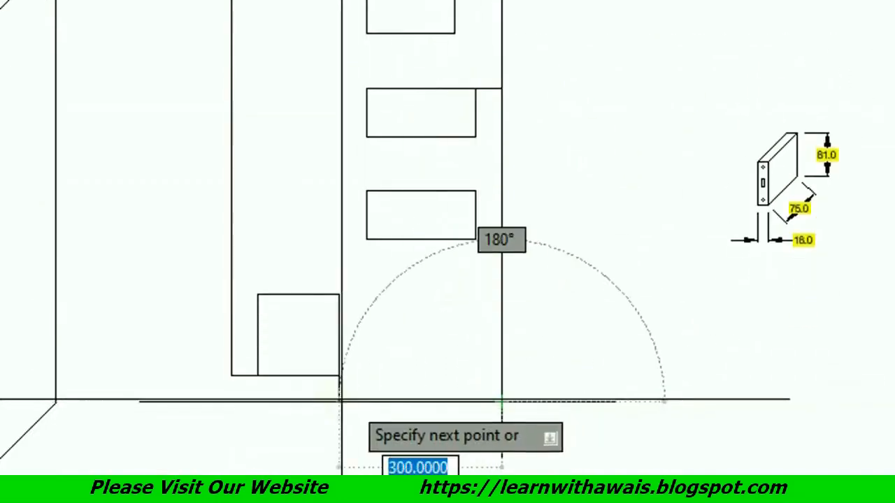
left_click(231, 402)
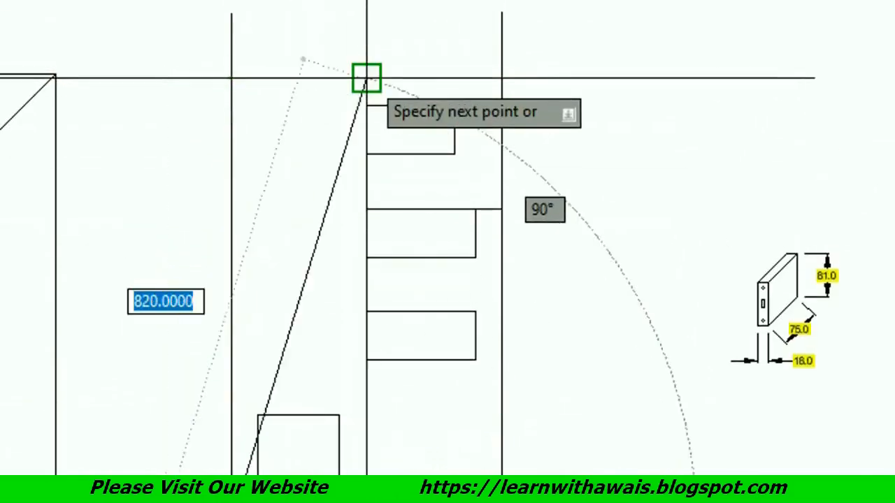
left_click(230, 82)
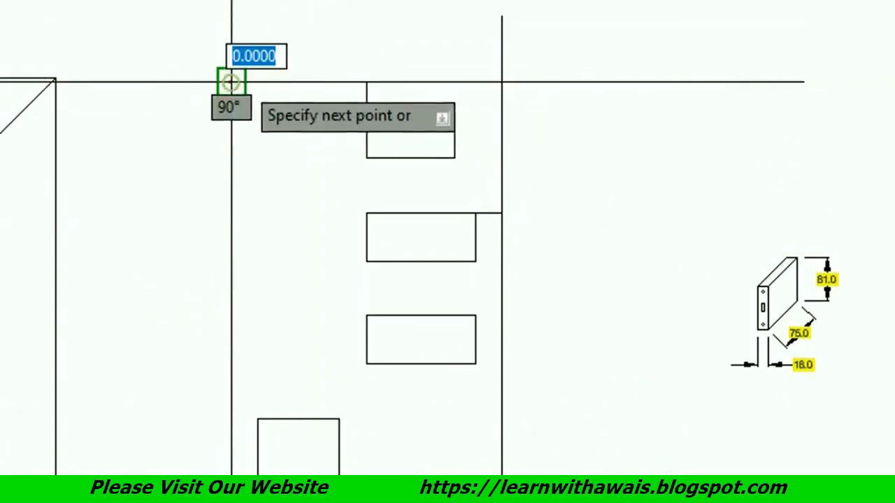
right_click(571, 109)
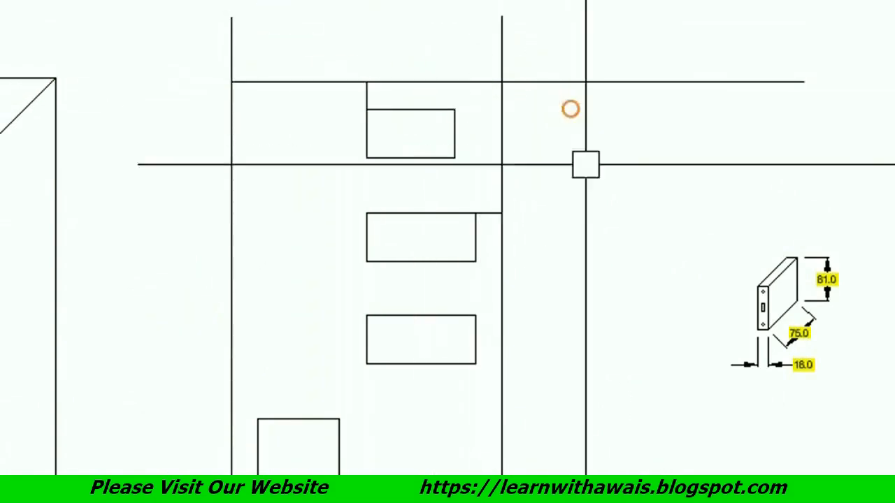
- Delete the long construction lines that extend beyond the traced board outline
scroll(638, 239, "down", 2)
left_click(679, 133)
key("Delete")
left_click(623, 110)
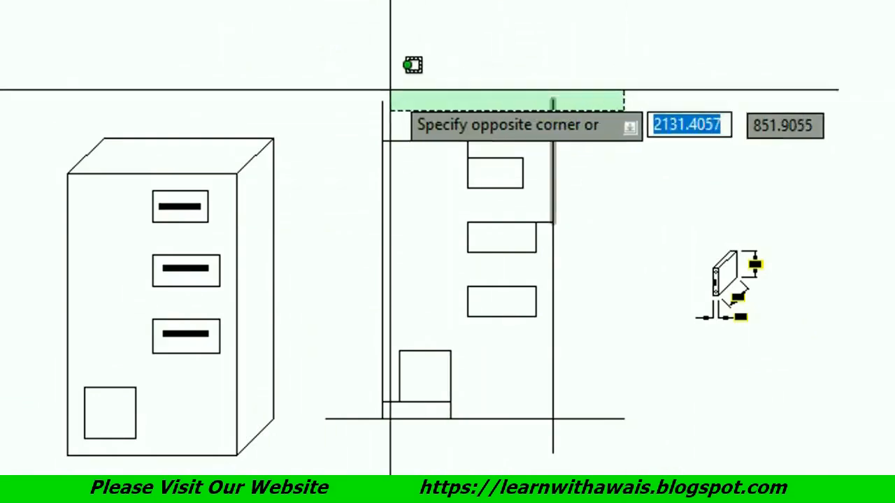
left_click(315, 90)
key("Delete")
left_click(641, 466)
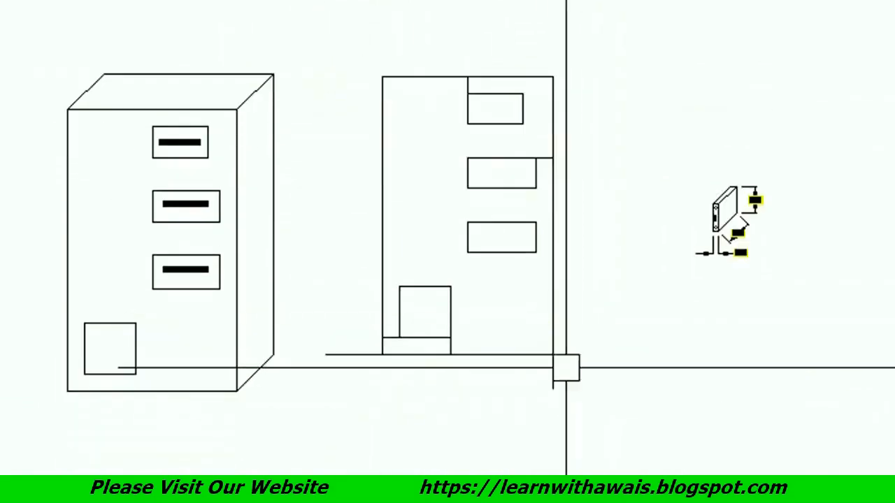
left_click(528, 384)
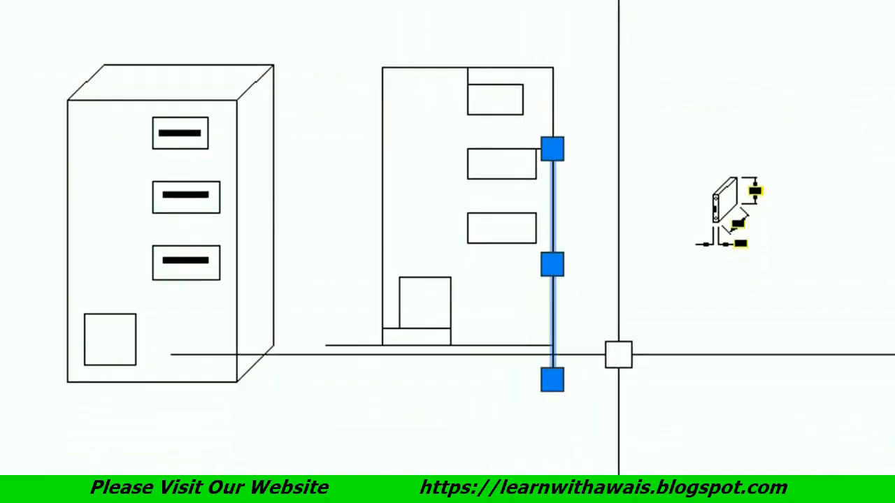
key("Delete")
left_click(347, 385)
key("Escape")
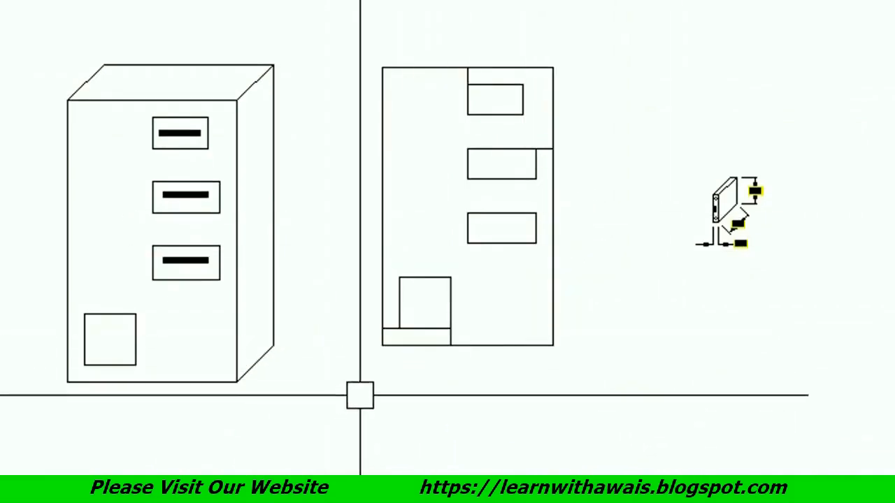
- Delete the remaining short guide lines at the square, the middle rectangle and the top rectangle
scroll(359, 394, "up", 5)
scroll(391, 322, "down", 5)
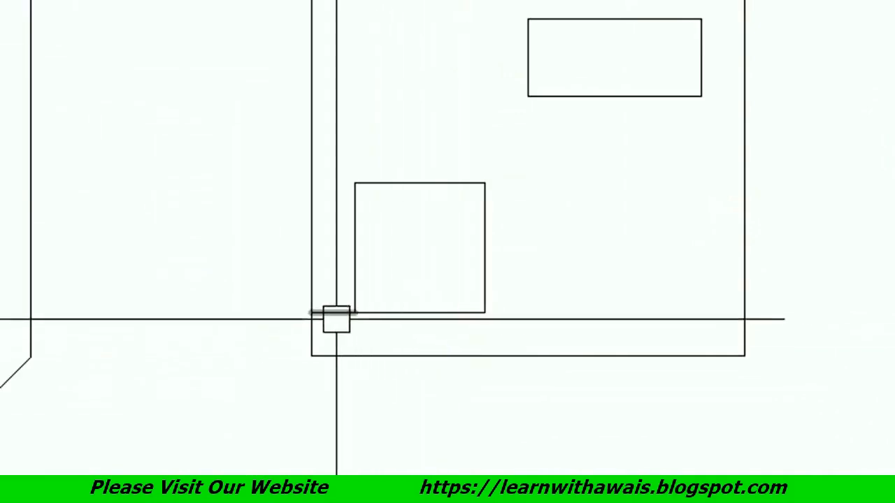
scroll(505, 200, "up", 4)
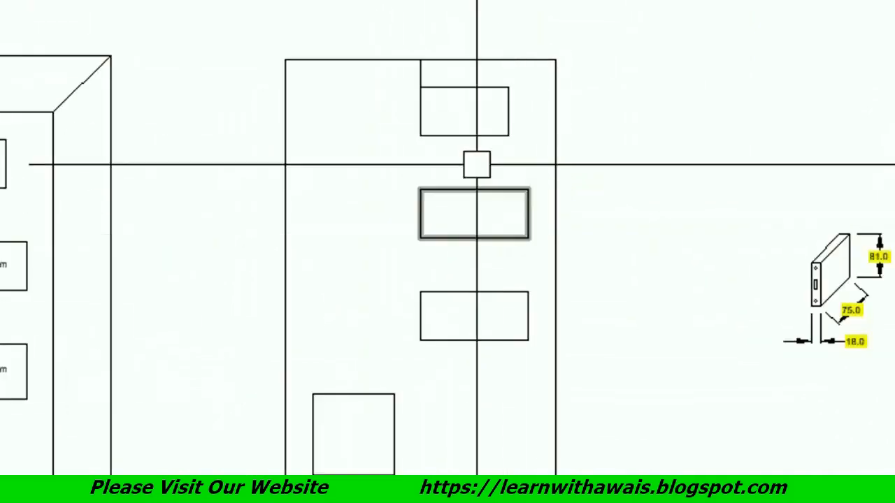
scroll(441, 309, "down", 4)
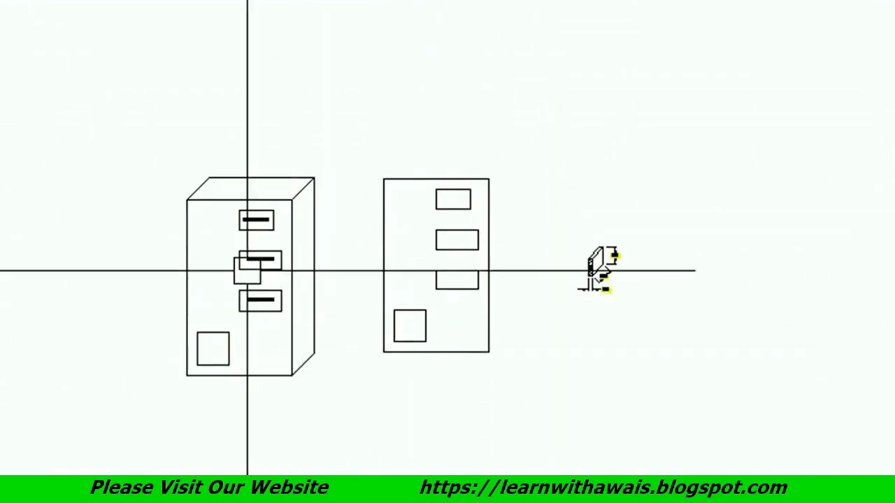
- Draw a 150 mm line at 45° from the upper-left corner of the new board outline as its depth edge
scroll(394, 350, "up", 3)
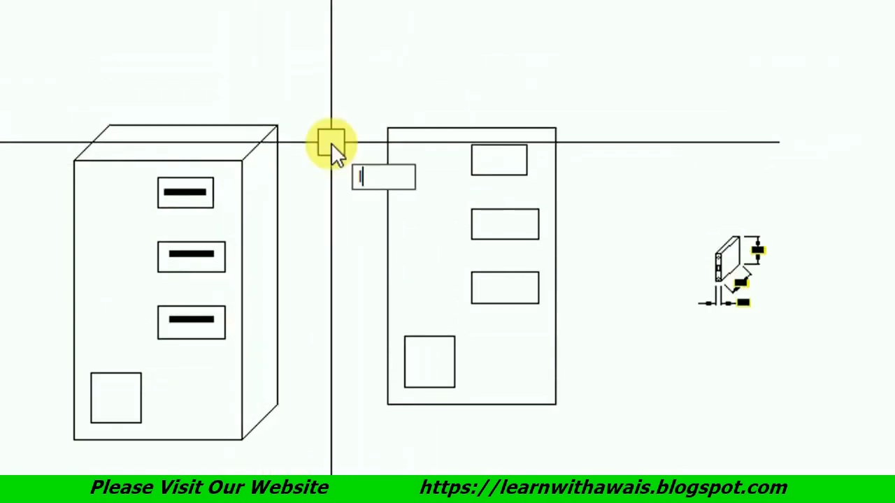
key("Return")
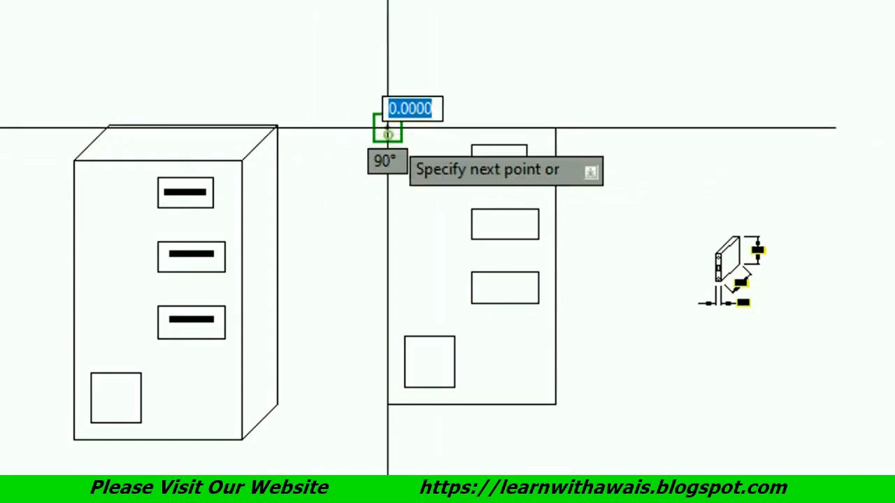
type("150")
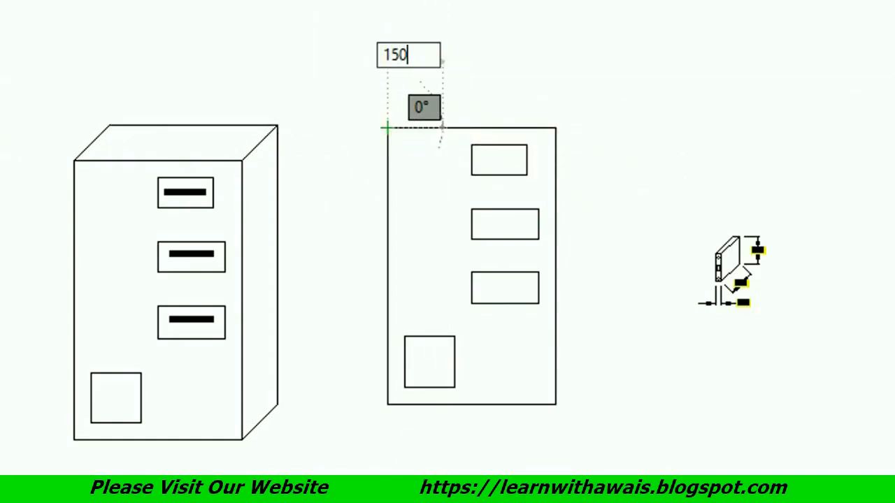
key("Tab")
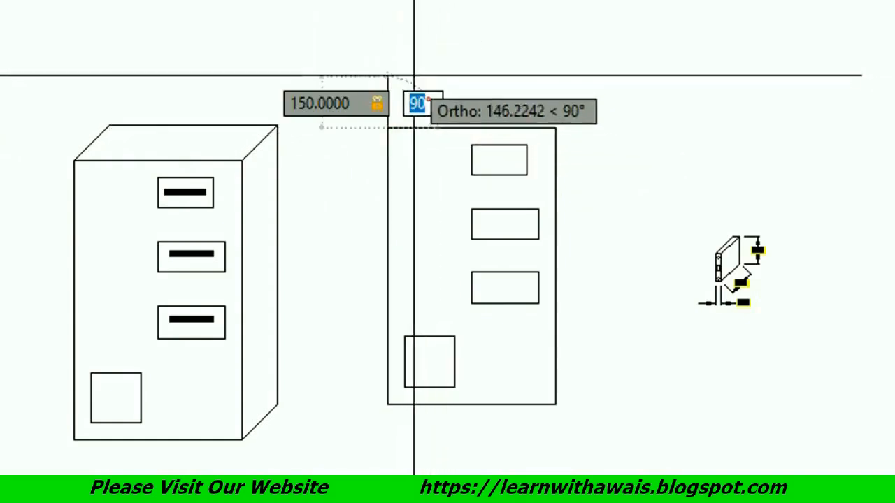
type("4")
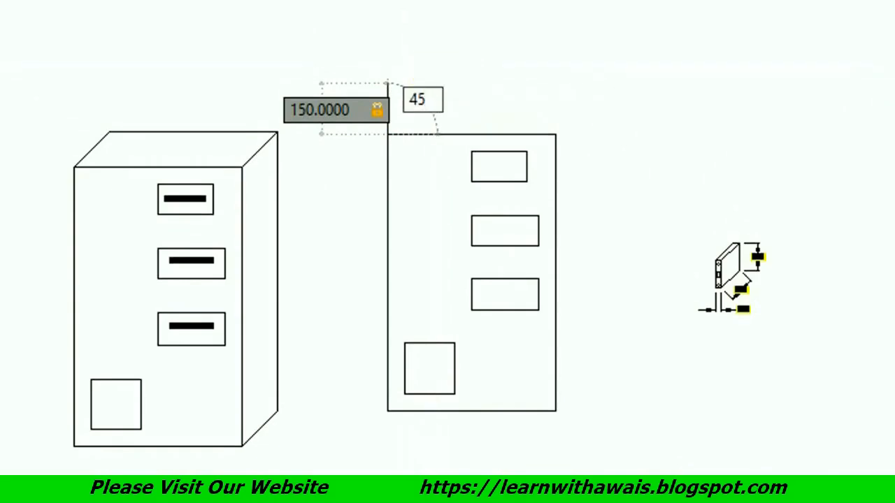
type("5")
key("Return")
key("Return")
key("Return")
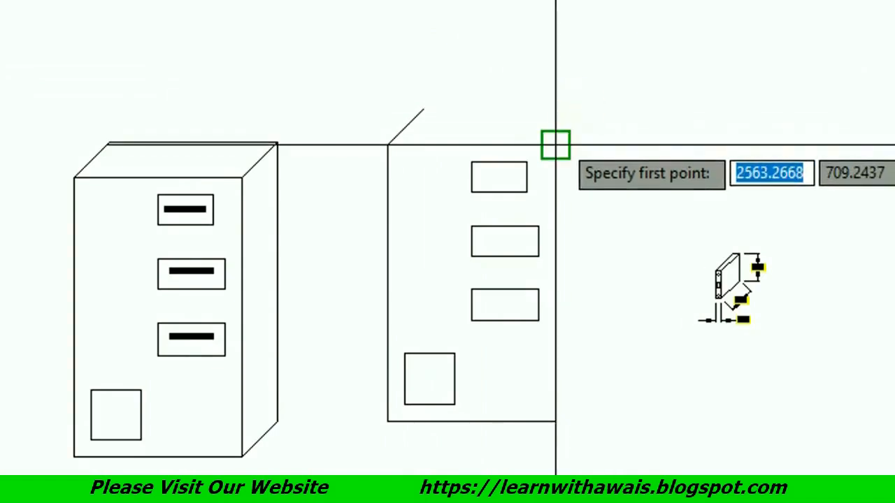
- Draw a 150 mm depth edge at 45° from the new board's upper-right corner and join the upper depth edges with a horizontal line
left_click(556, 144)
type("150")
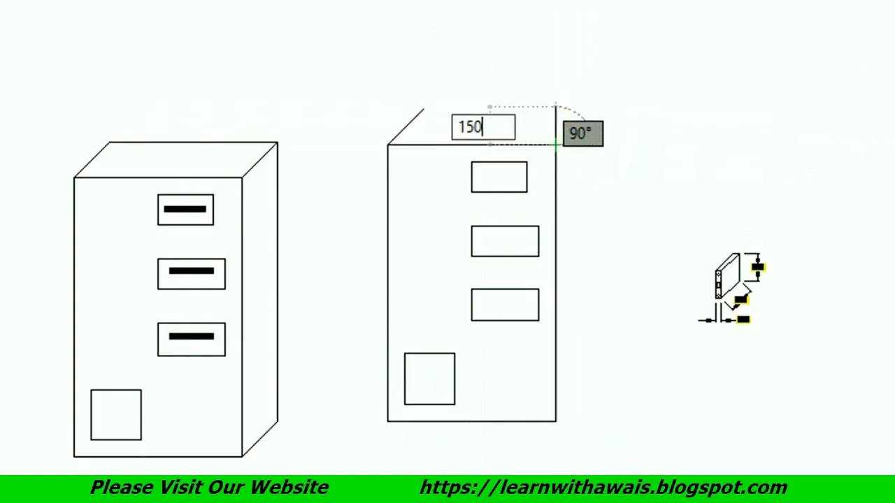
key("Tab")
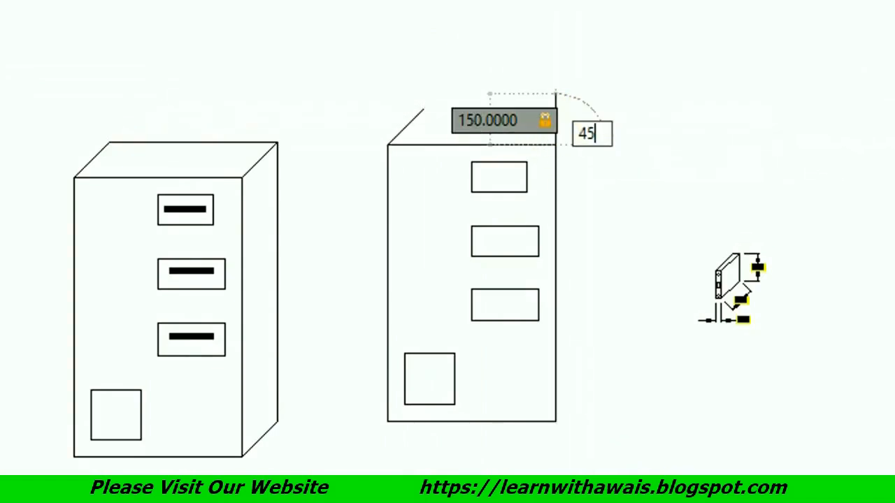
type("45")
key("Return")
left_click(423, 108)
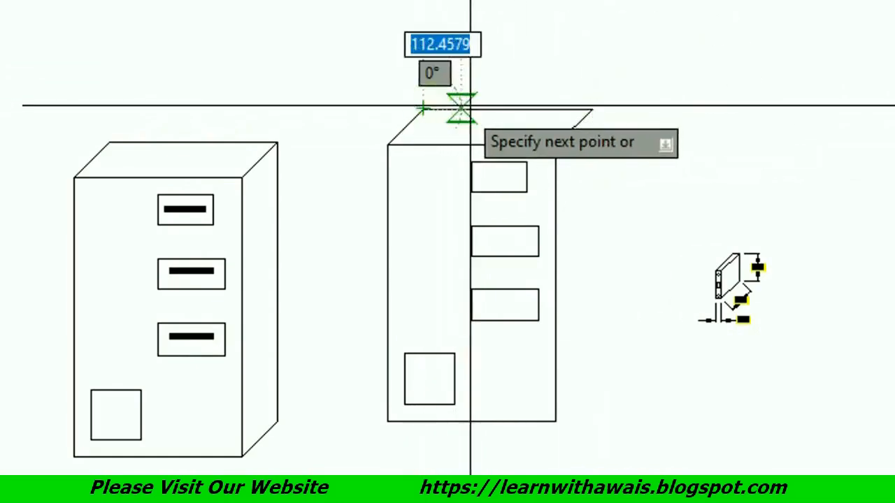
key("Escape")
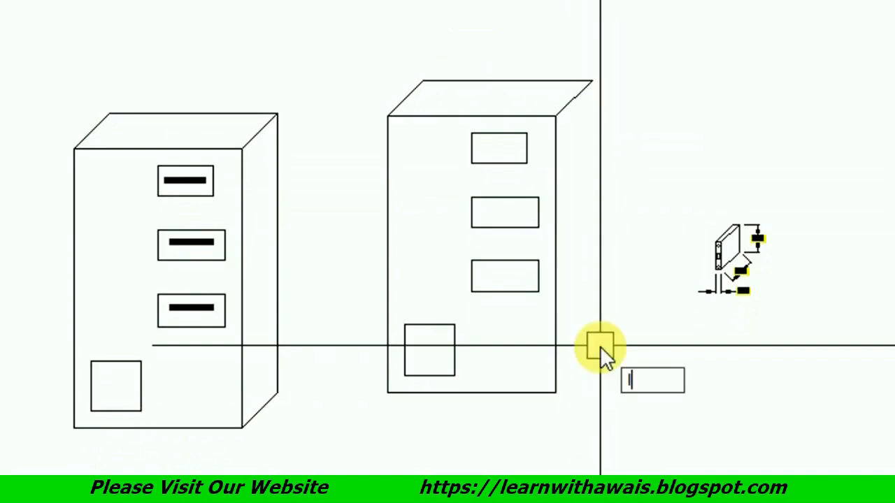
- Draw a 150 mm depth edge at 45° from the board's lower-right corner and close the side face with a vertical line
key("Return")
left_click(556, 393)
type("1")
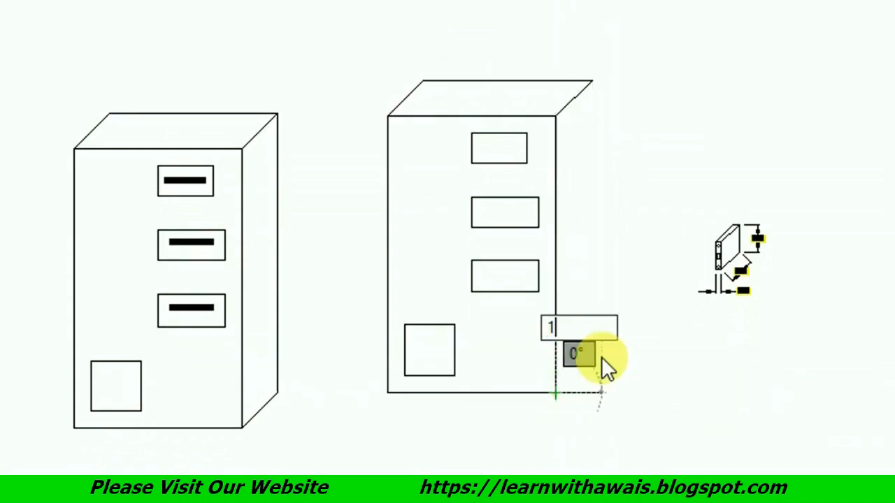
type("50")
key("Tab")
type("45")
key("Return")
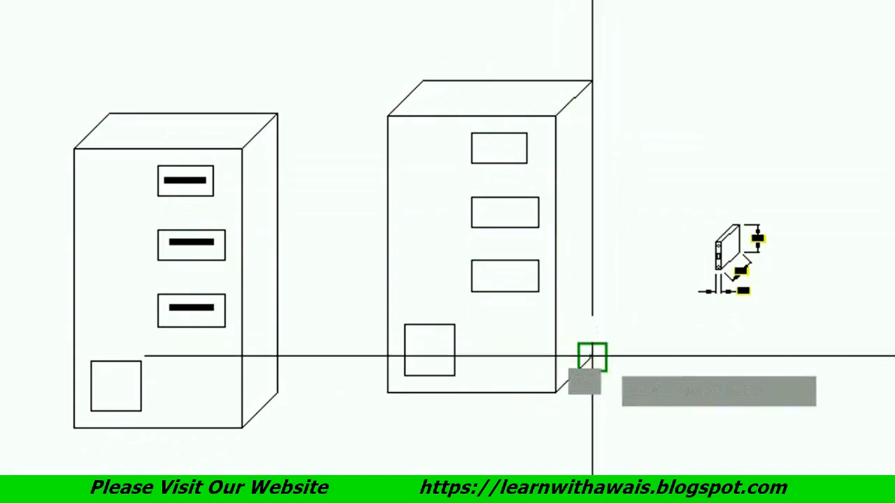
left_click(591, 82)
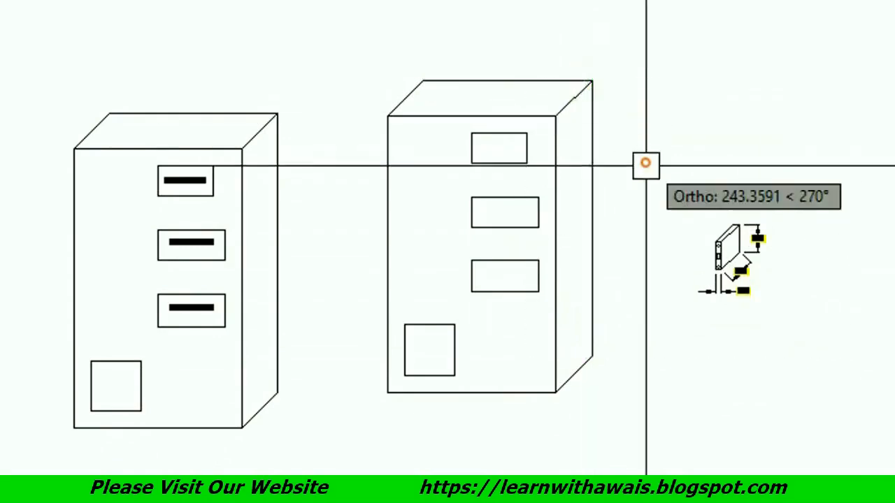
right_click(646, 163)
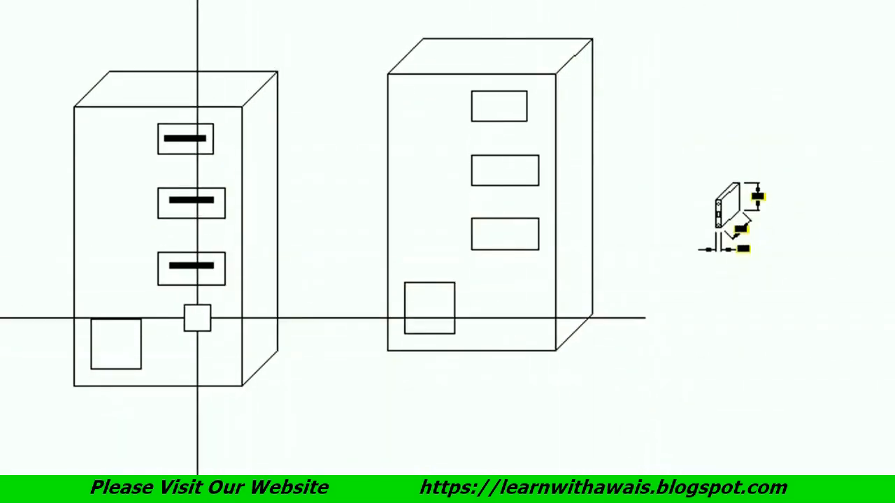